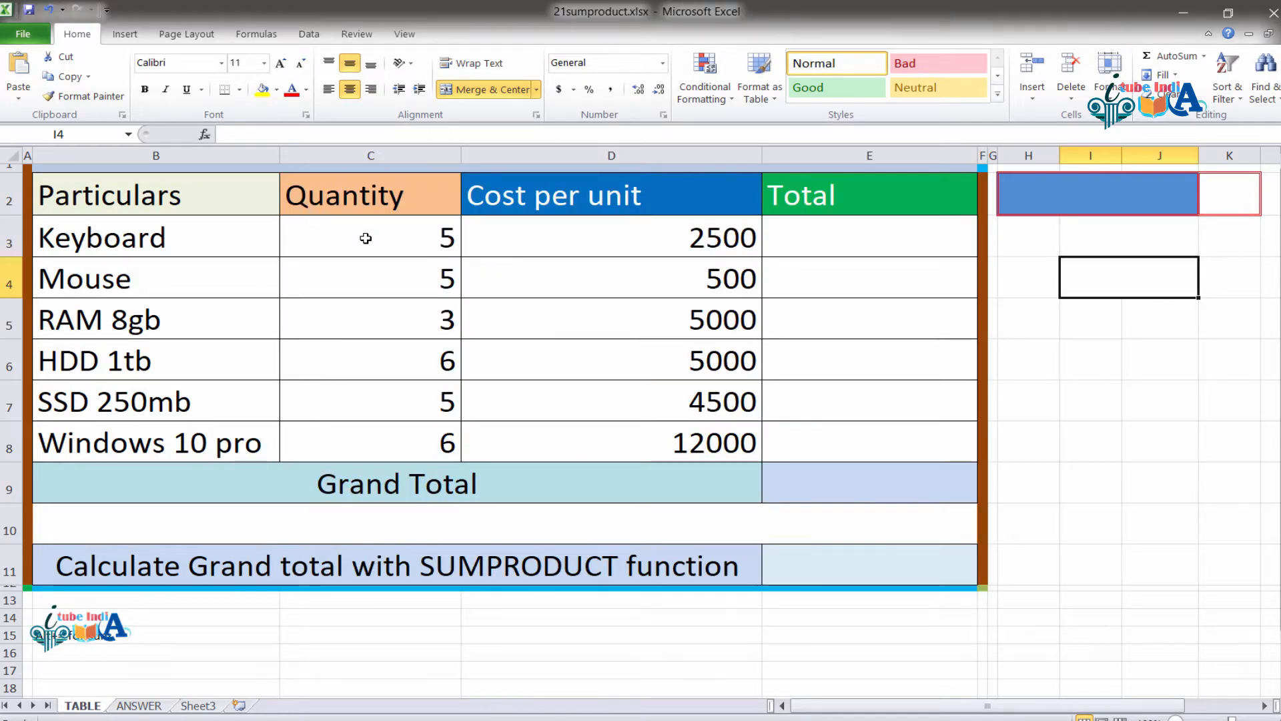
# Step: Examine the Quantity and Cost per unit values of the first items and the Total and Grand Total cells they feed
pyautogui.click(588, 199)
pyautogui.click(588, 236)
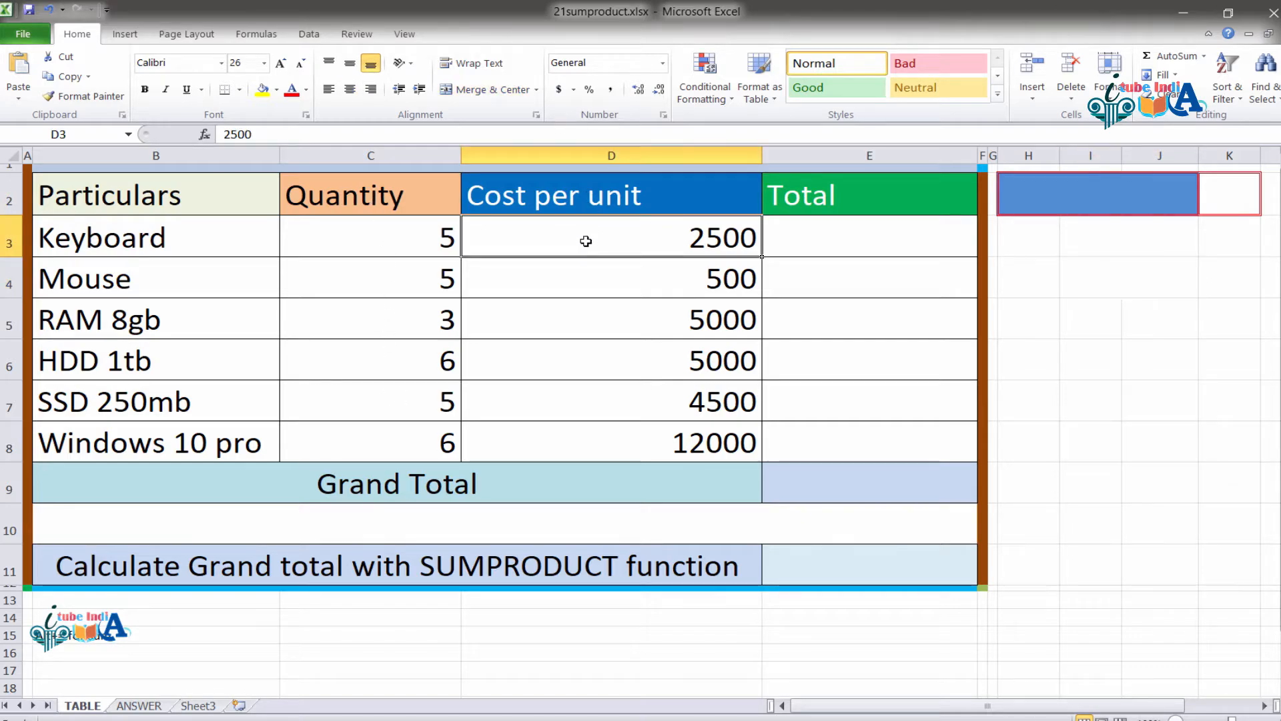
pyautogui.click(856, 490)
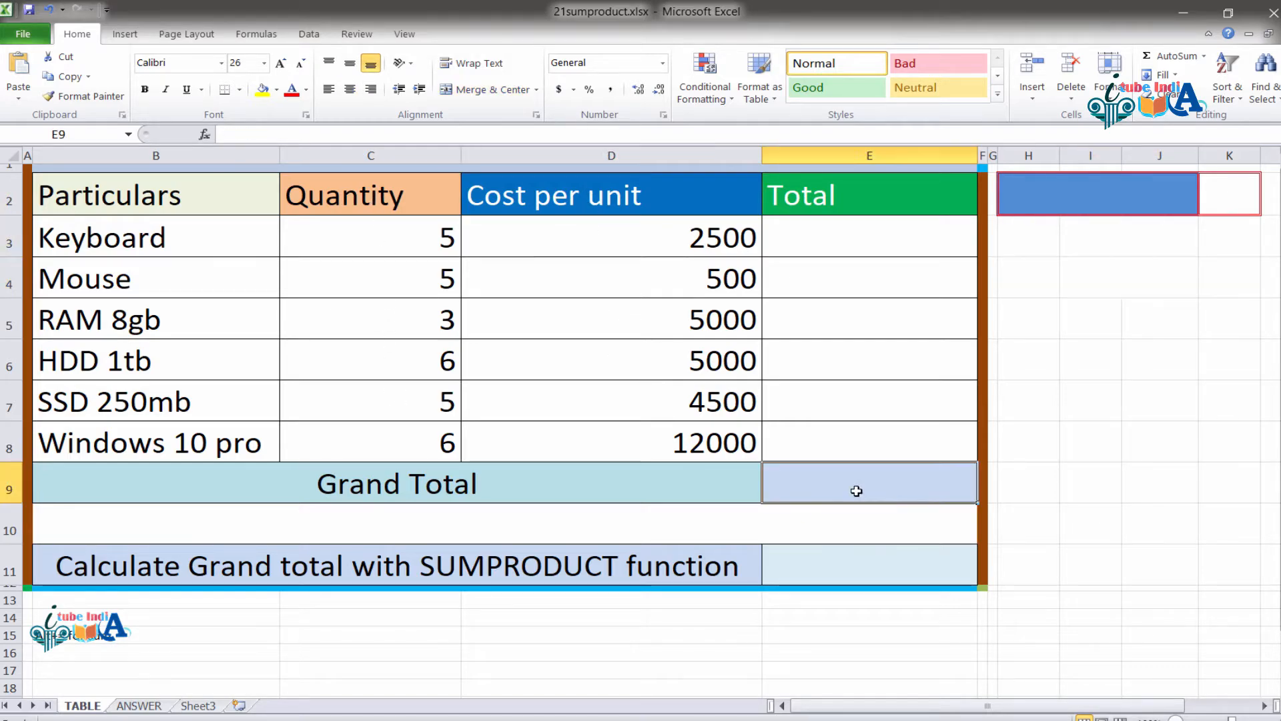
pyautogui.click(414, 243)
pyautogui.click(606, 241)
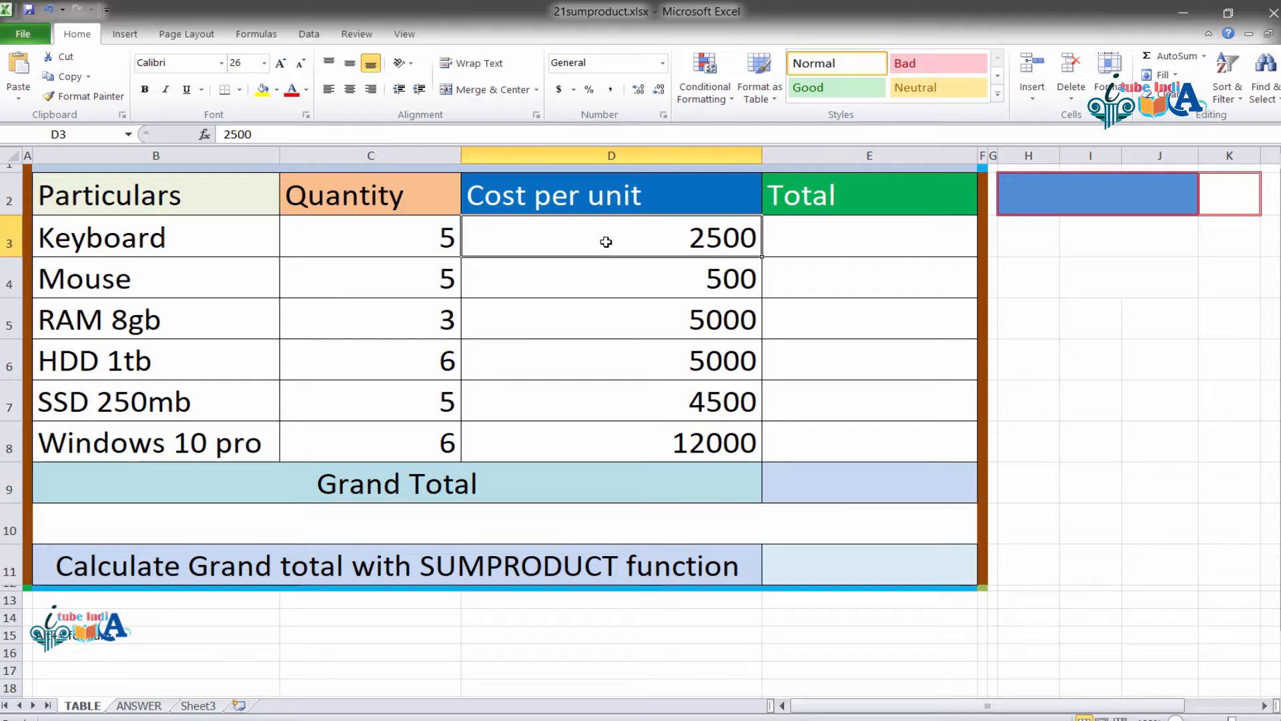
pyautogui.click(441, 260)
pyautogui.click(511, 287)
pyautogui.click(413, 320)
pyautogui.click(631, 318)
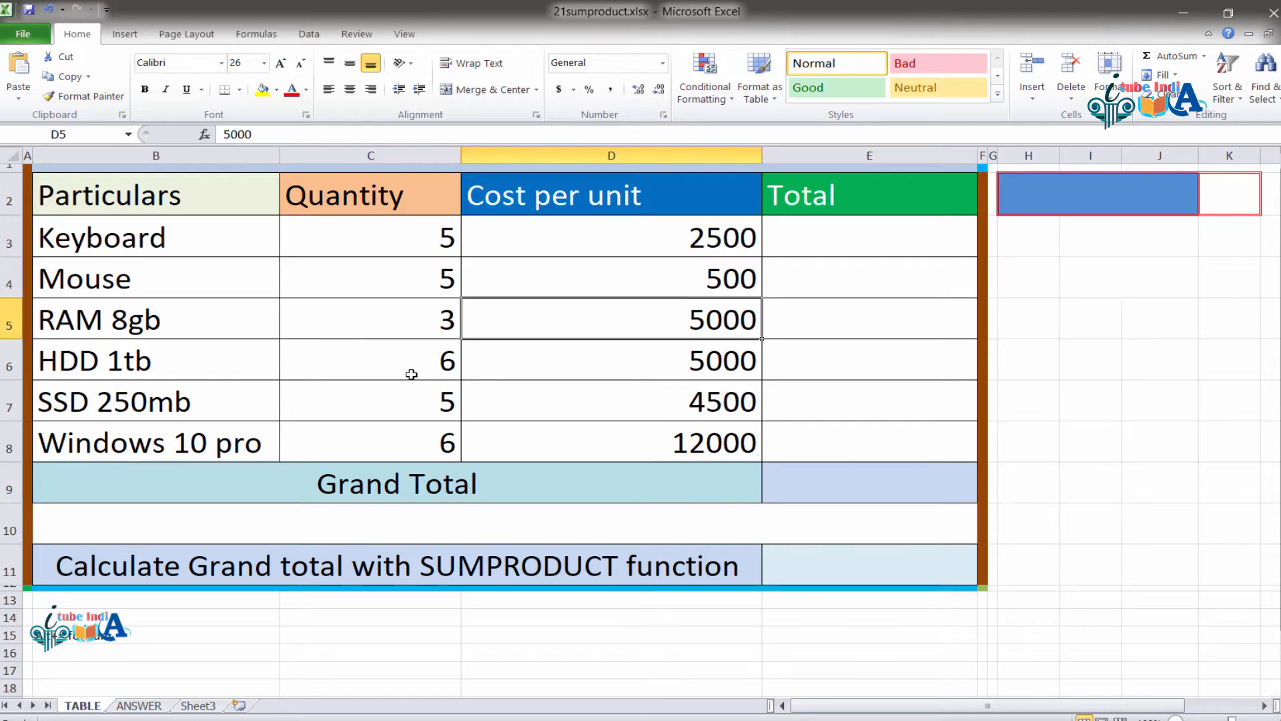
pyautogui.click(411, 374)
pyautogui.click(734, 372)
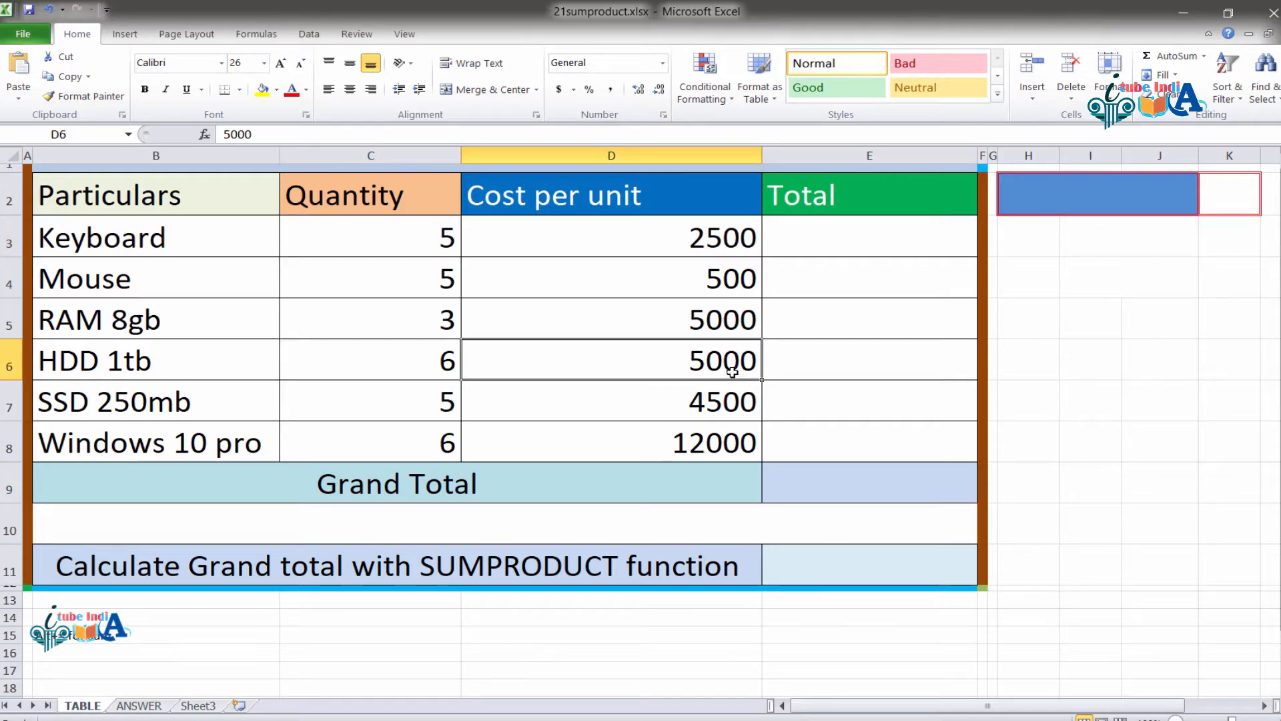
pyautogui.click(816, 234)
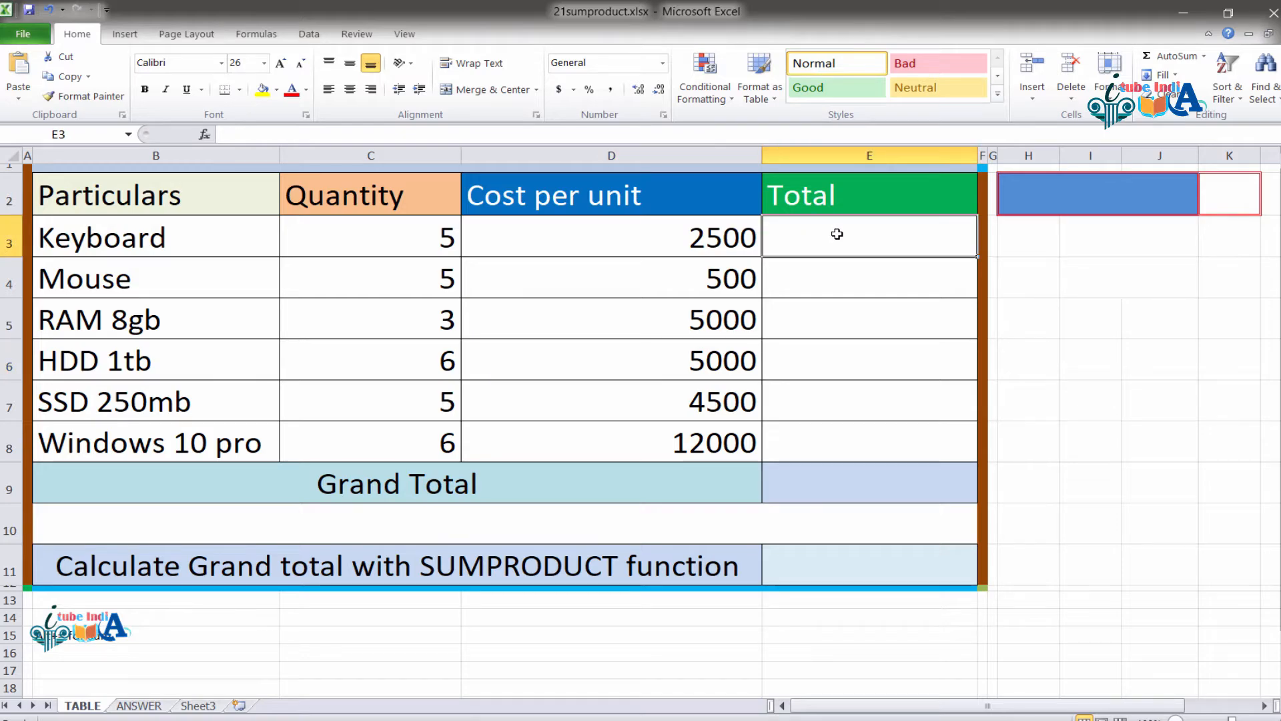
pyautogui.click(371, 238)
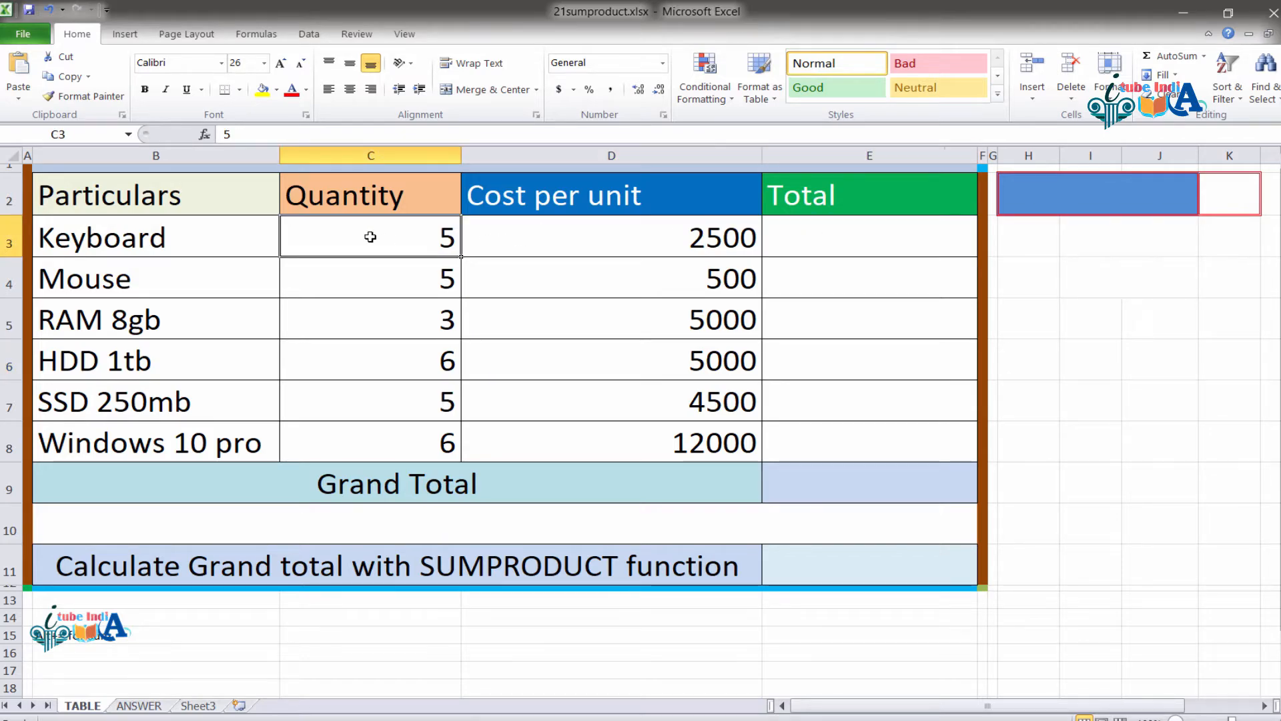
pyautogui.click(656, 237)
# Step: Calculate the Keyboard total in E3 with =PRODUCT(C3:D3) and fill the formula down to the Windows 10 pro row
pyautogui.click(819, 228)
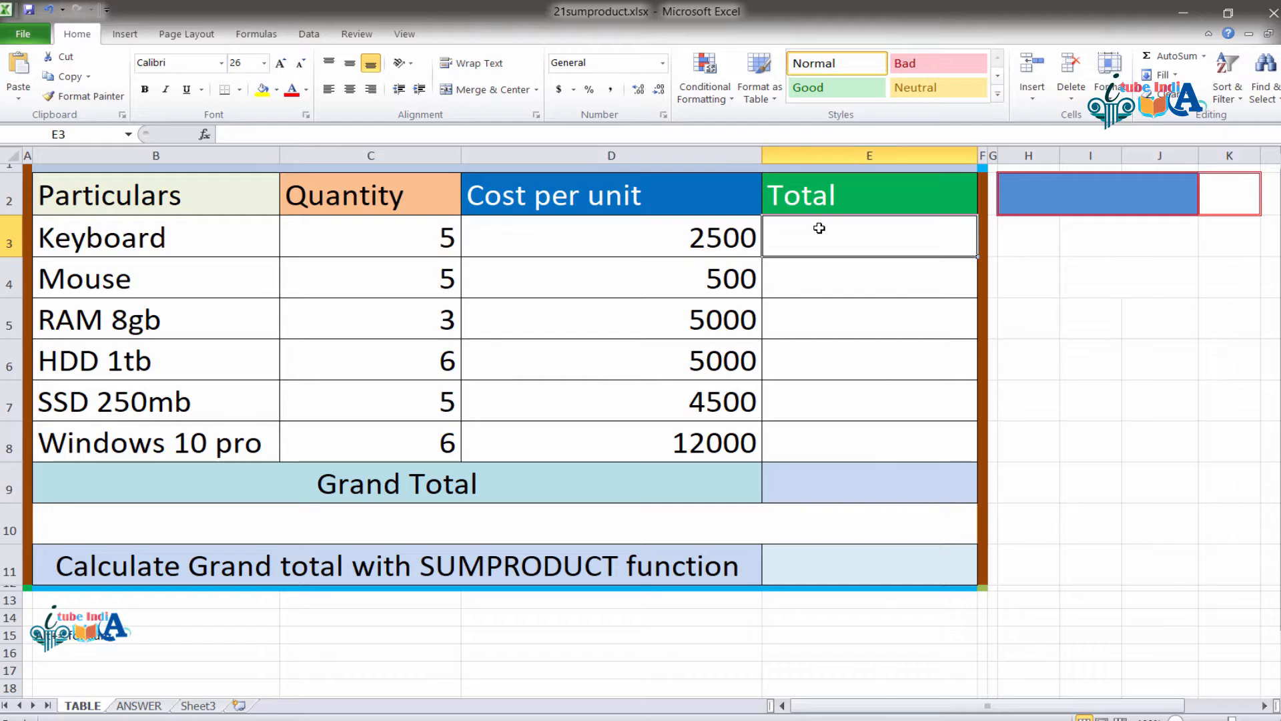
pyautogui.write('=pr')
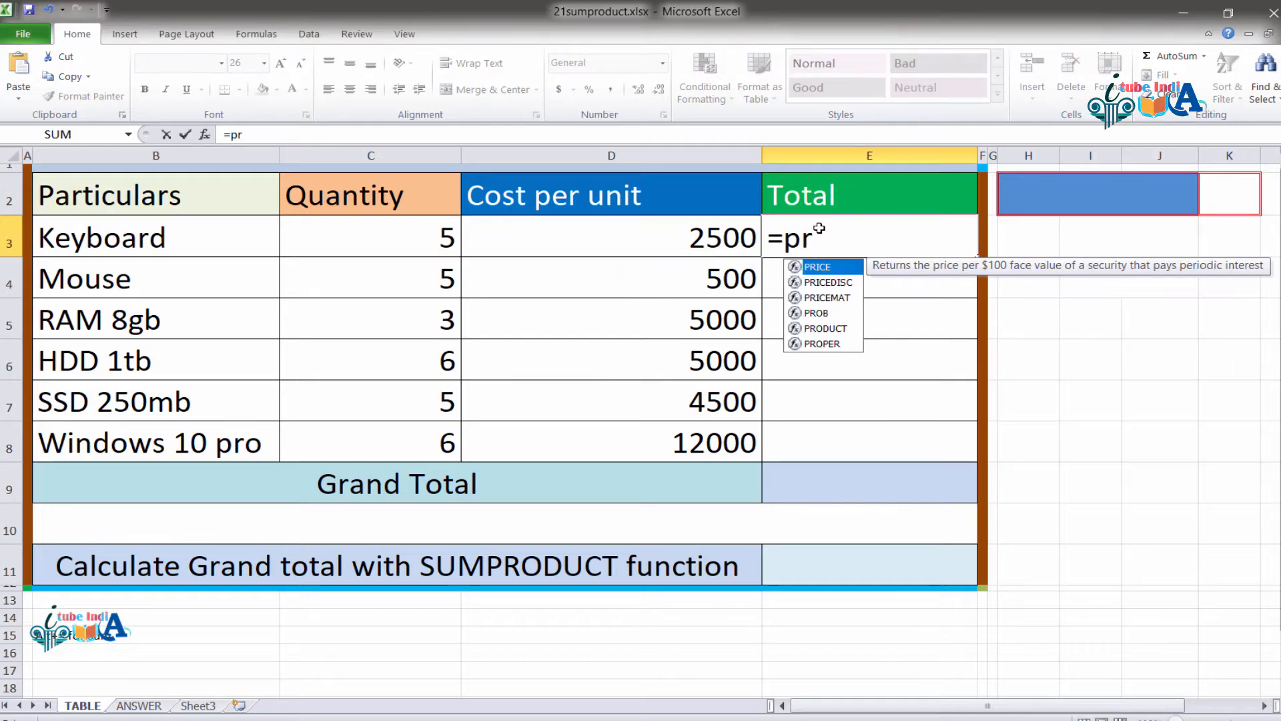
pyautogui.click(827, 328)
pyautogui.doubleClick(828, 328)
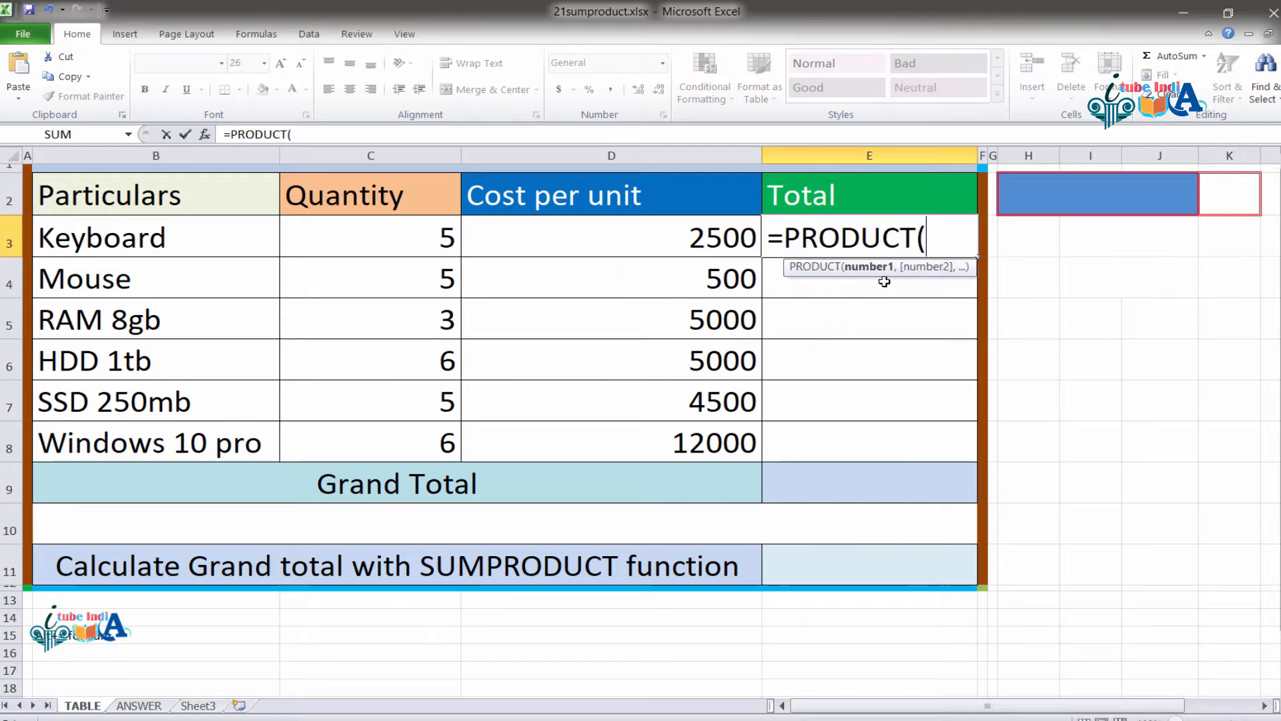
pyautogui.moveTo(399, 237); pyautogui.dragTo(668, 257)
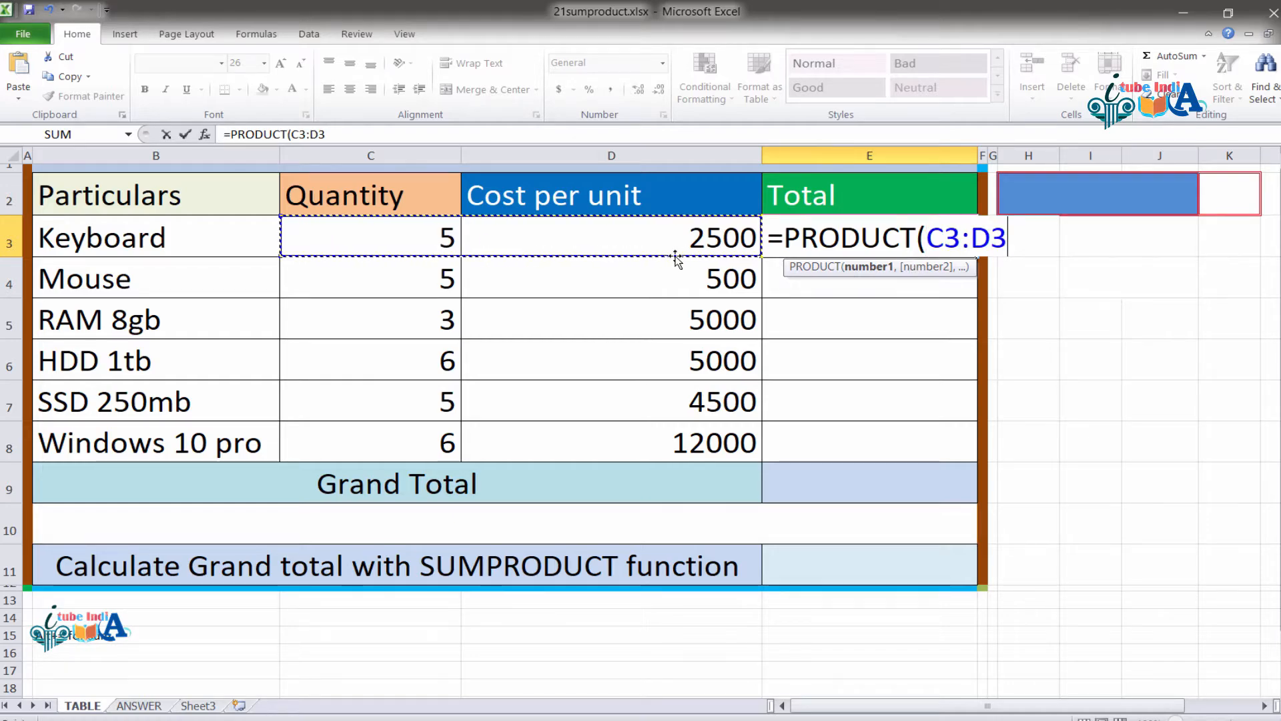
pyautogui.press('Return')
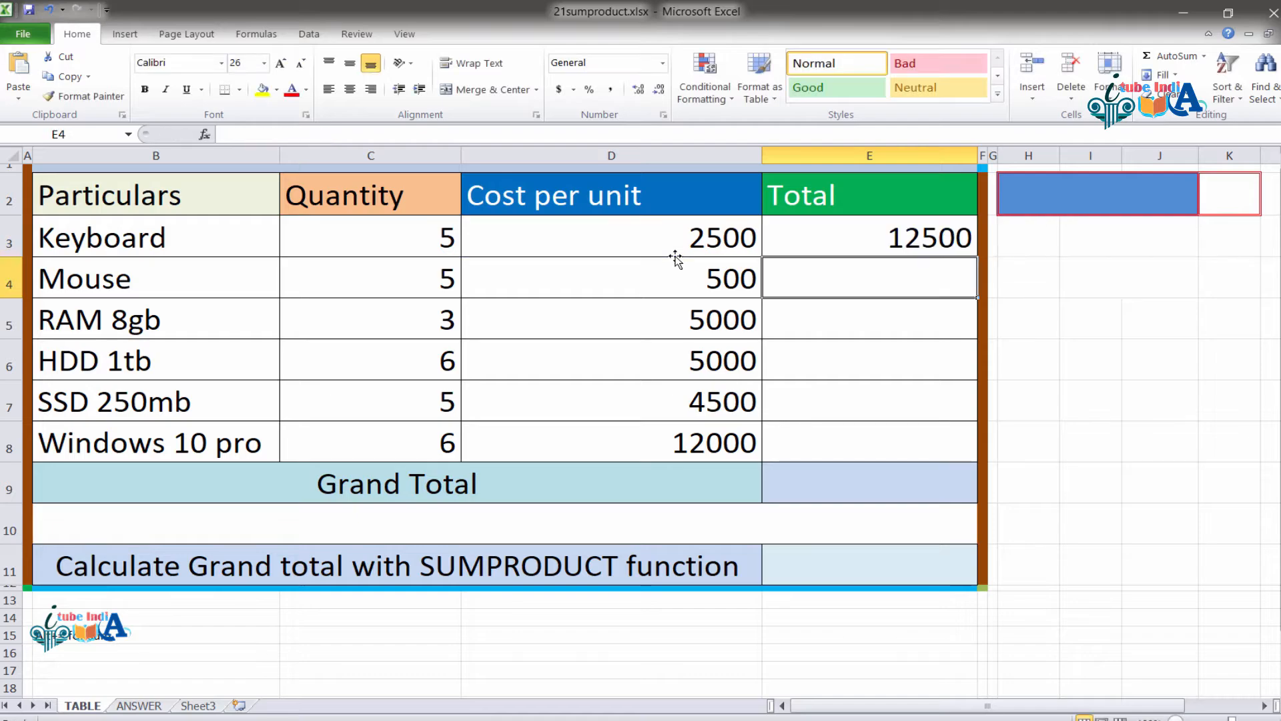
pyautogui.click(894, 244)
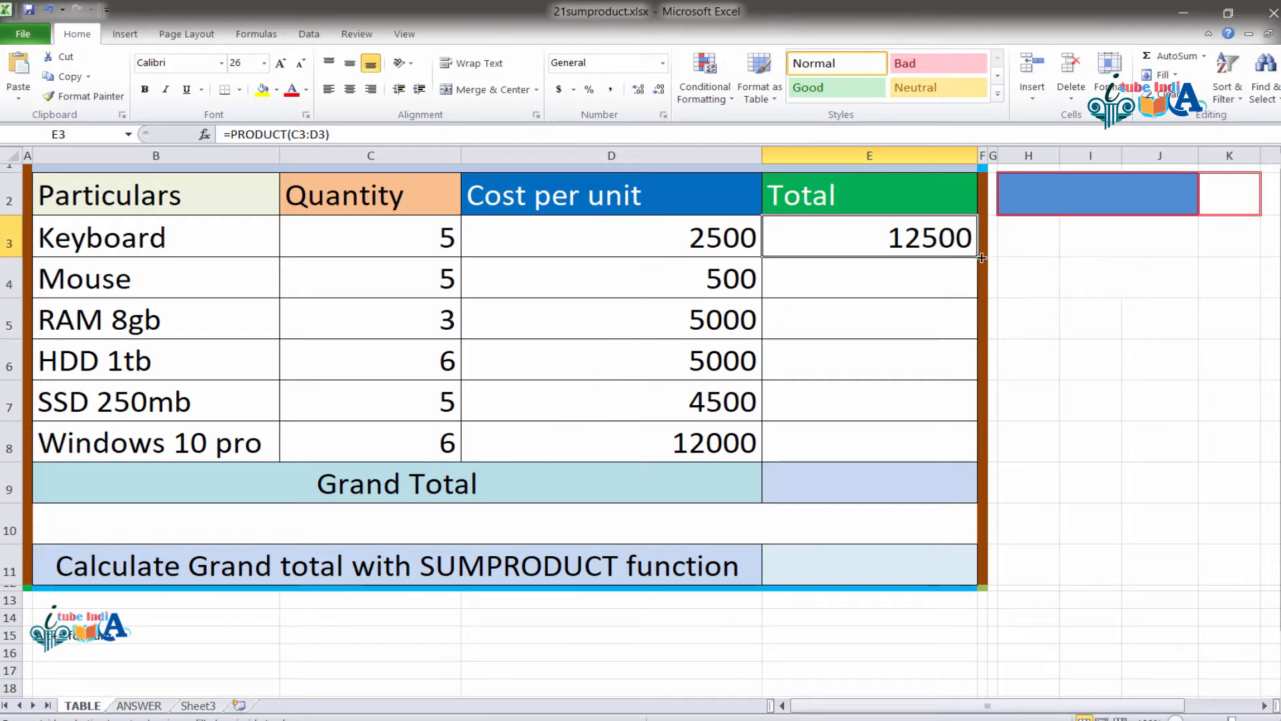
pyautogui.moveTo(982, 257); pyautogui.dragTo(985, 445)
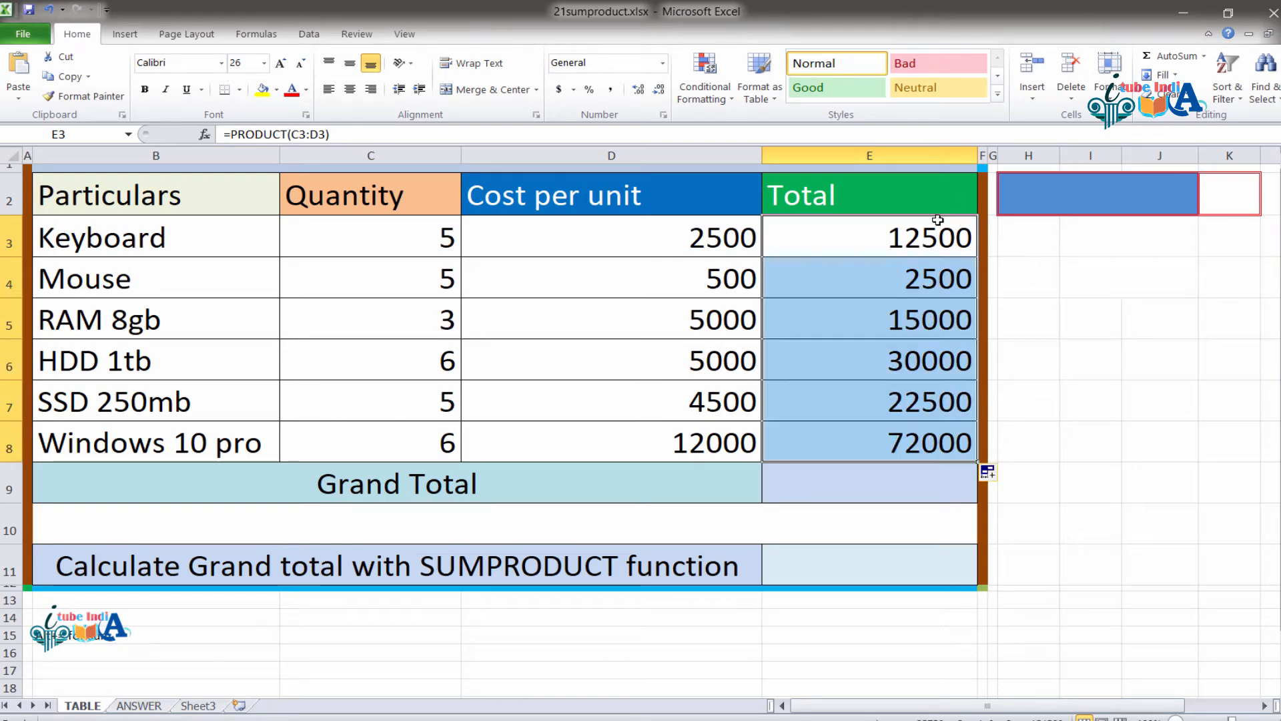
# Step: Check the Quantity and Cost per unit pairs row by row from Keyboard to Windows 10 pro
pyautogui.click(409, 241)
pyautogui.click(586, 240)
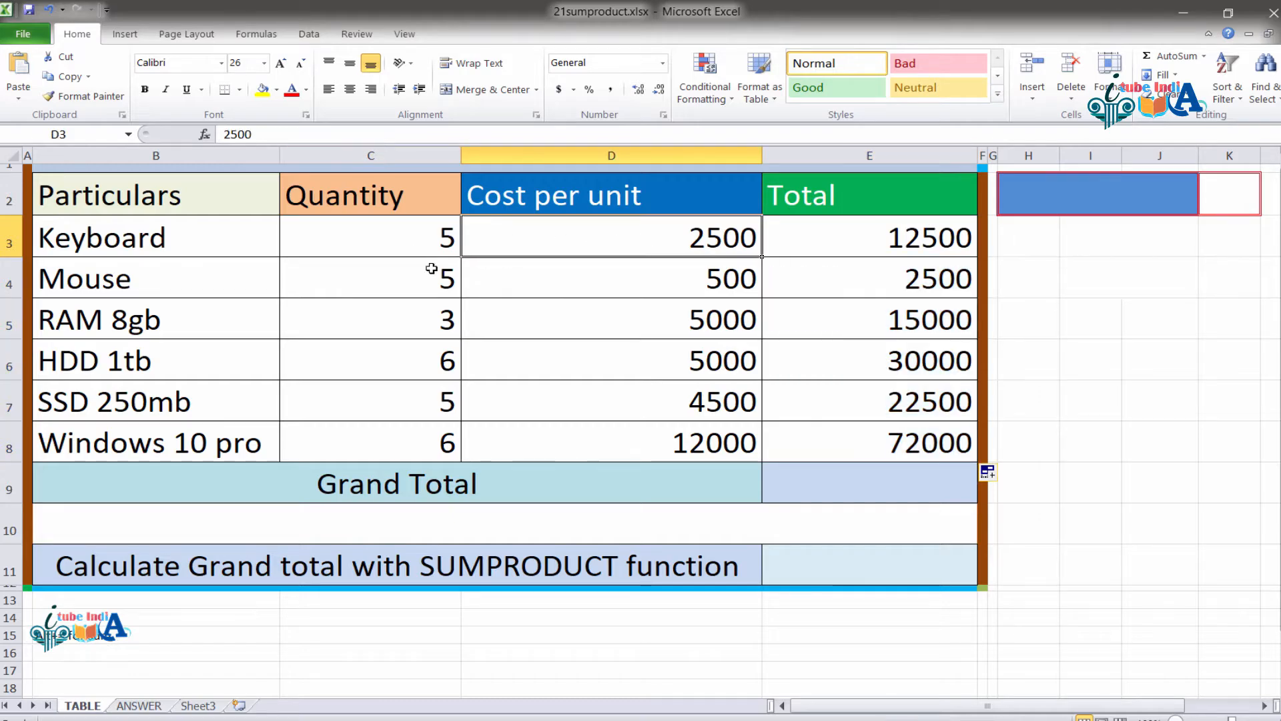
pyautogui.click(420, 272)
pyautogui.press('Tab')
pyautogui.press('Return')
pyautogui.press('Tab')
pyautogui.press('Return')
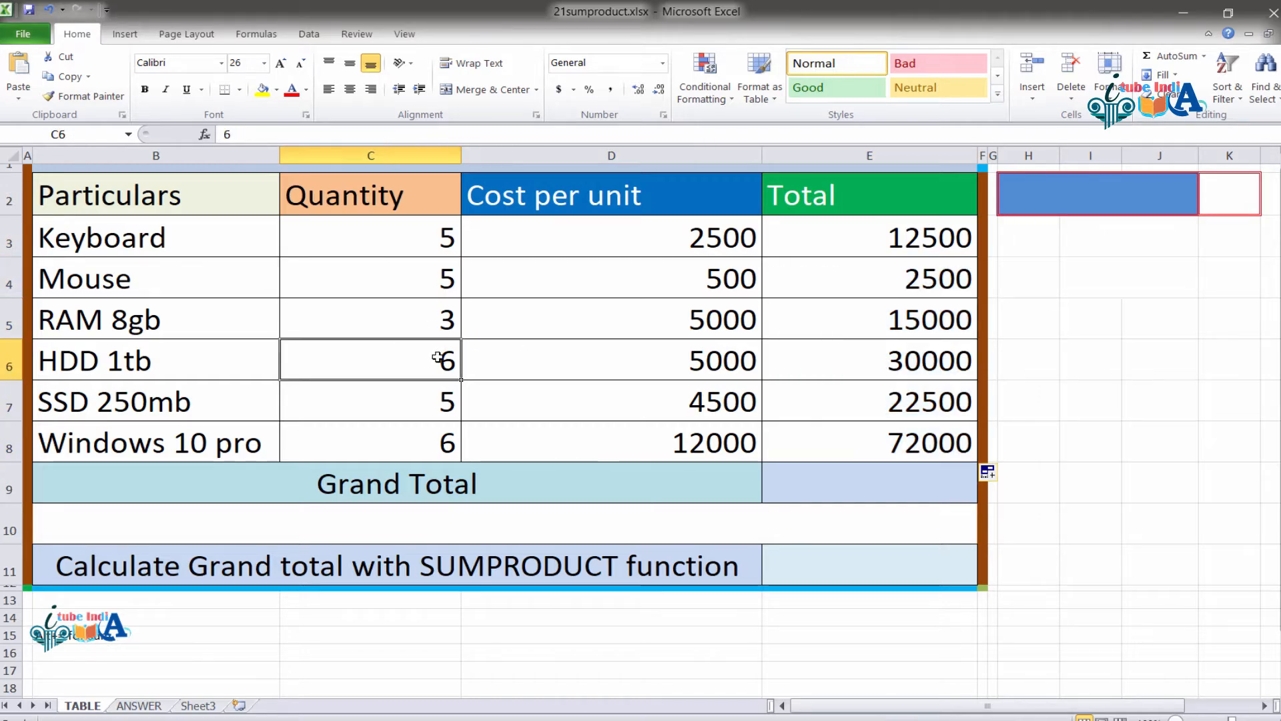
pyautogui.press('Tab')
pyautogui.press('Return')
pyautogui.press('Tab')
pyautogui.press('Return')
pyautogui.press('Tab')
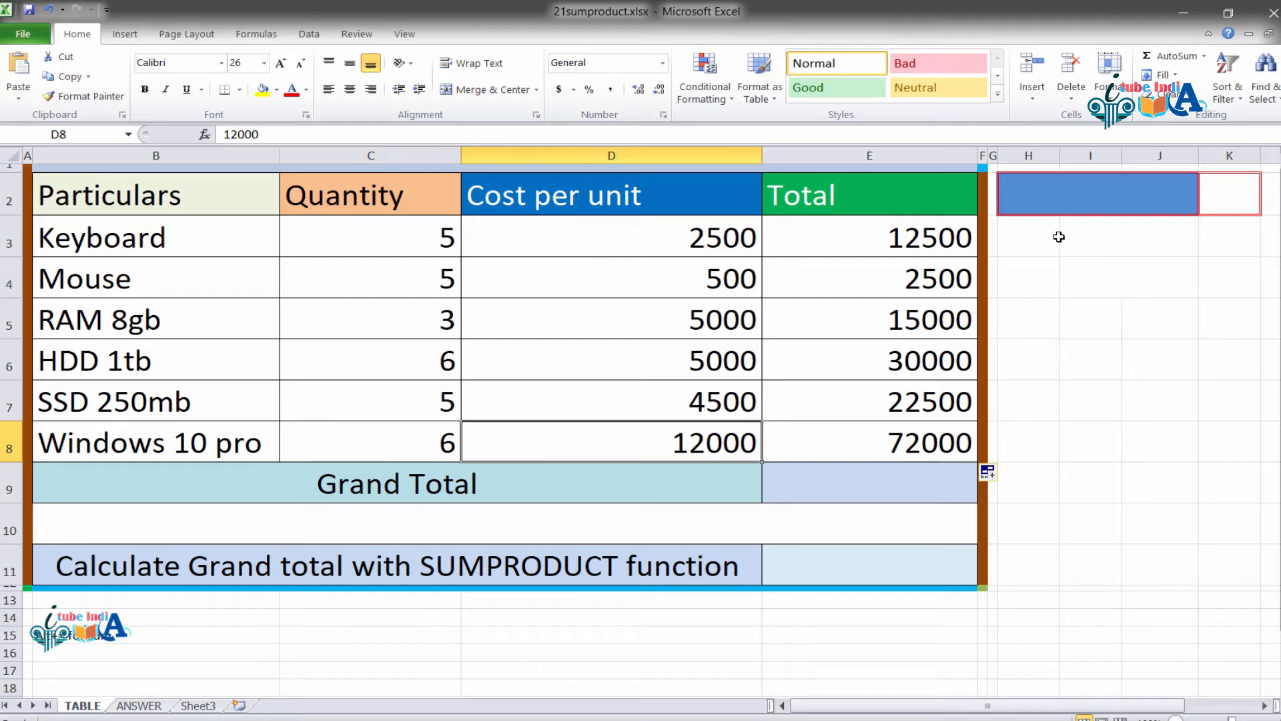
# Step: Calculate the Grand Total in E9 with an automatic sum of the item totals, =SUM(E3:E8)
pyautogui.moveTo(918, 235); pyautogui.dragTo(910, 427)
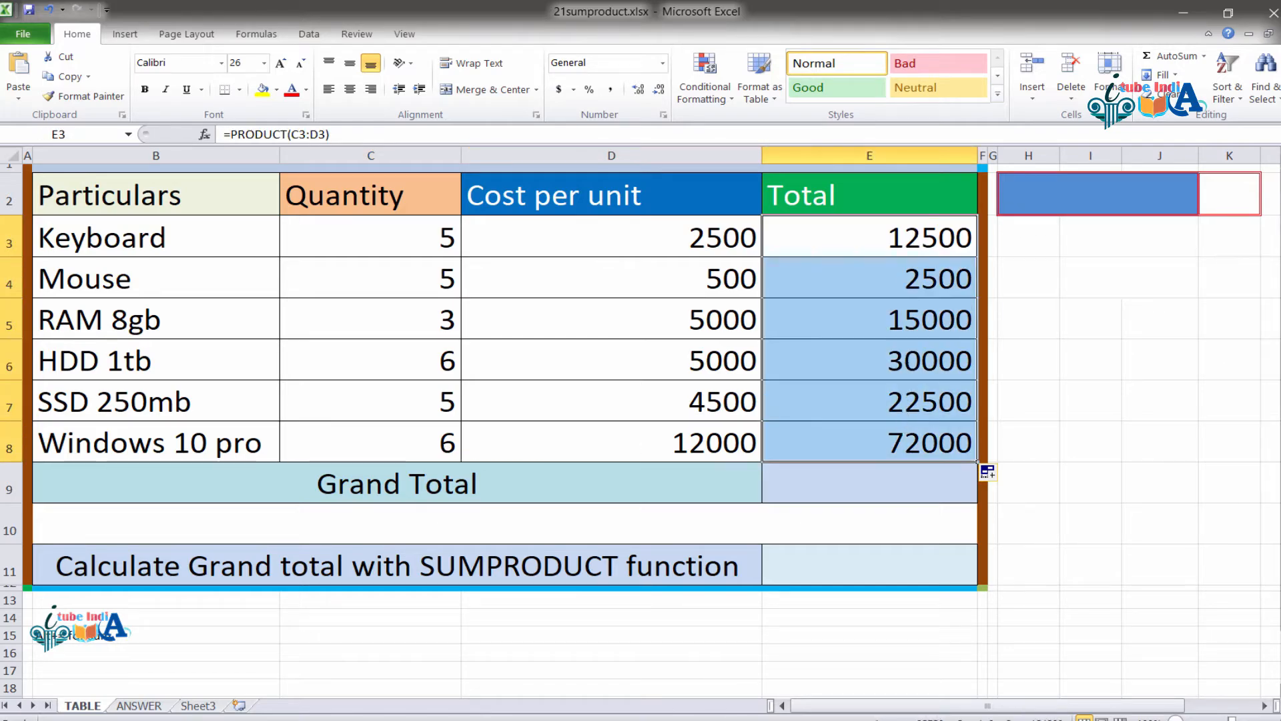
pyautogui.click(929, 481)
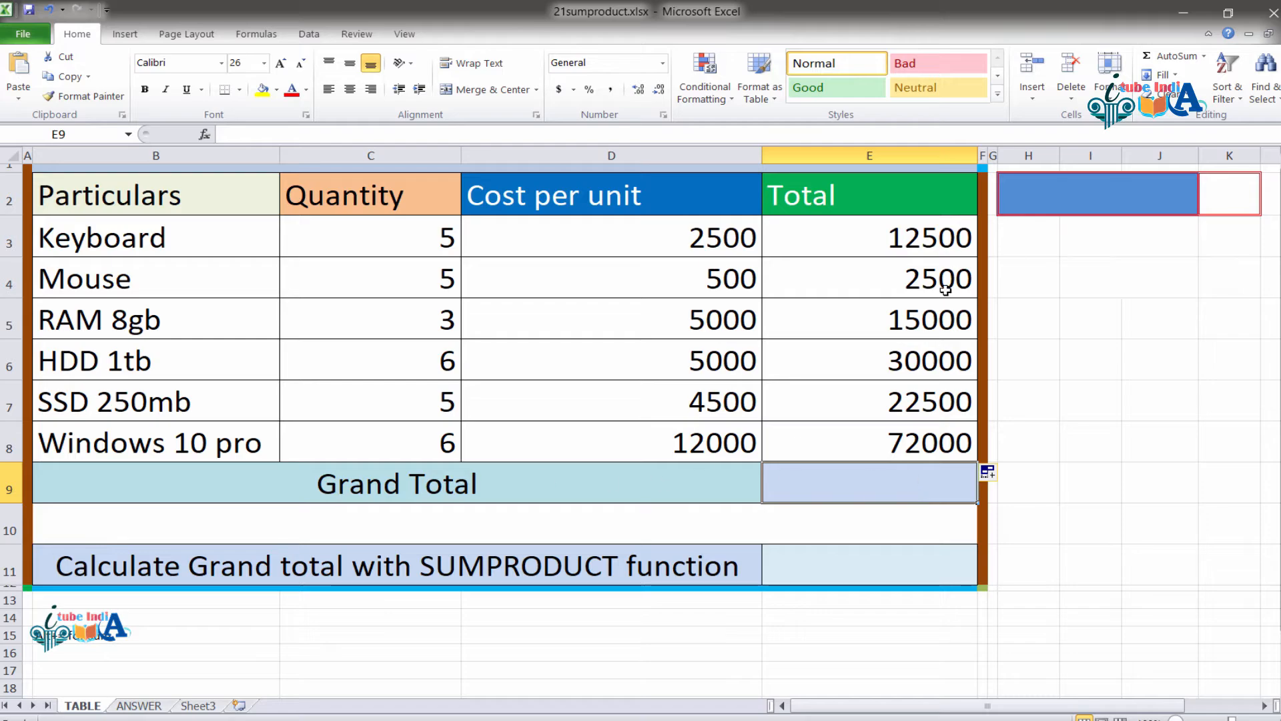
pyautogui.moveTo(937, 235); pyautogui.dragTo(922, 443)
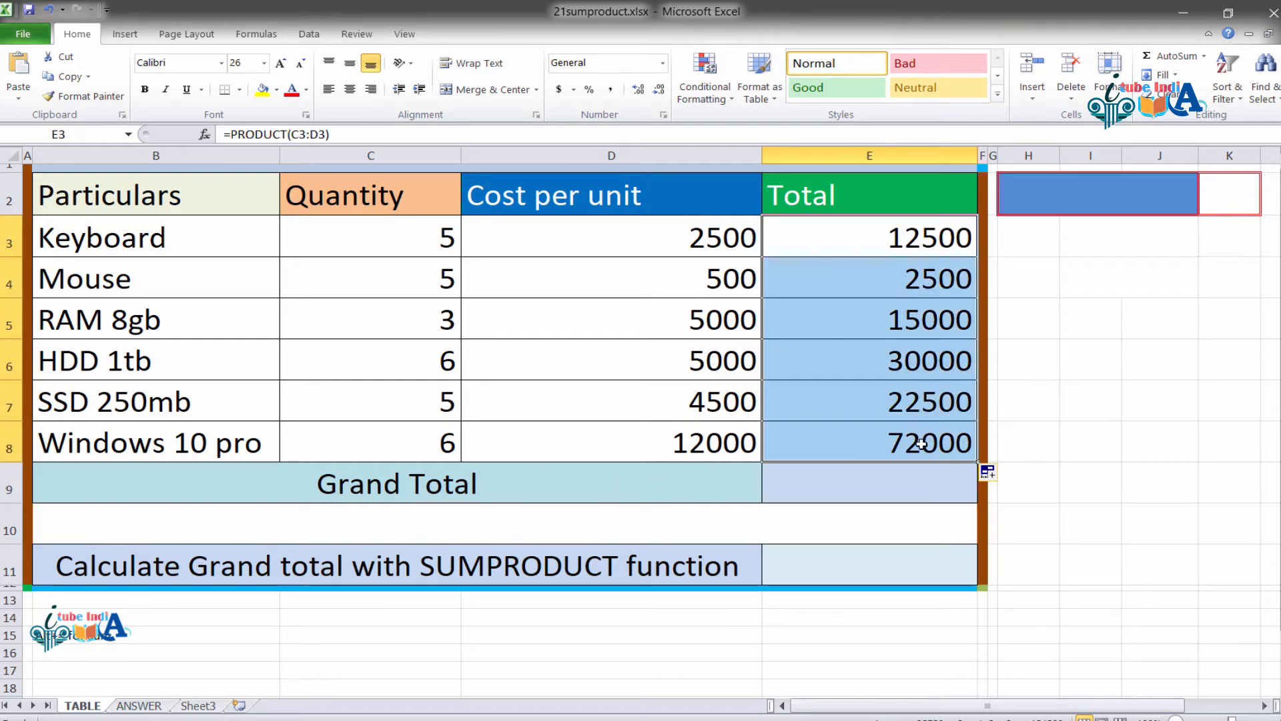
pyautogui.click(913, 478)
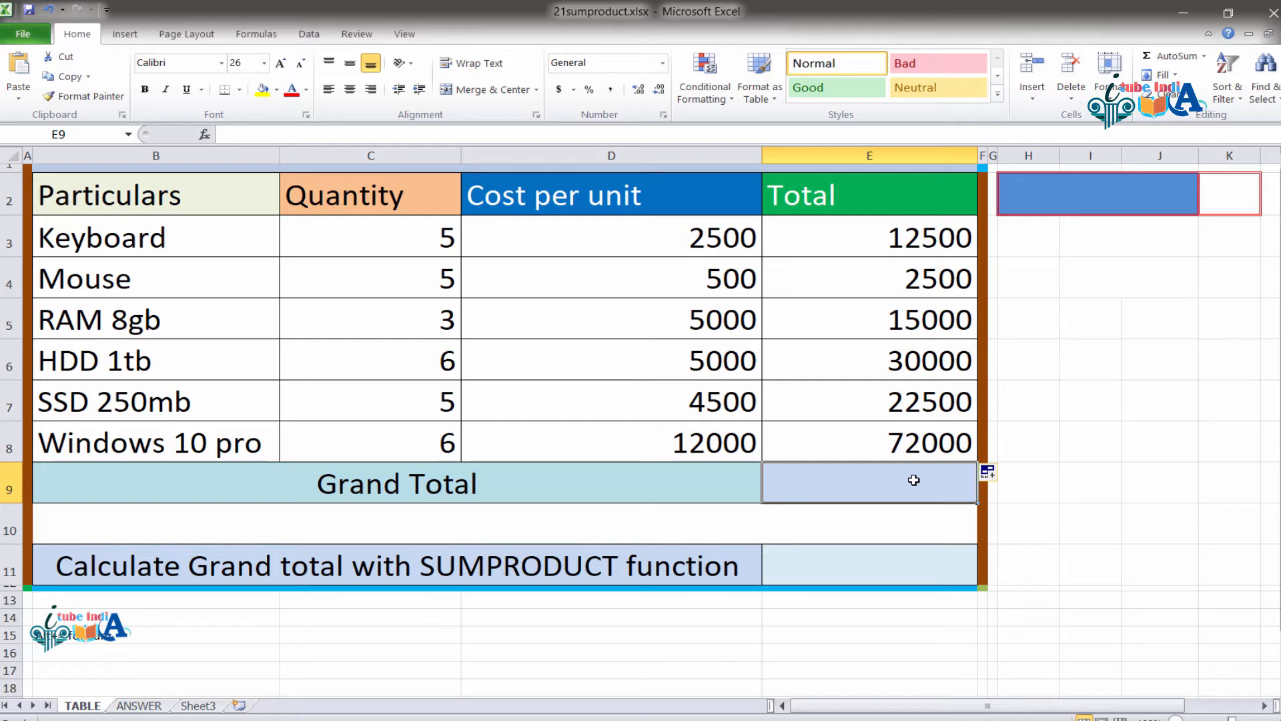
pyautogui.hotkey('alt', '=')
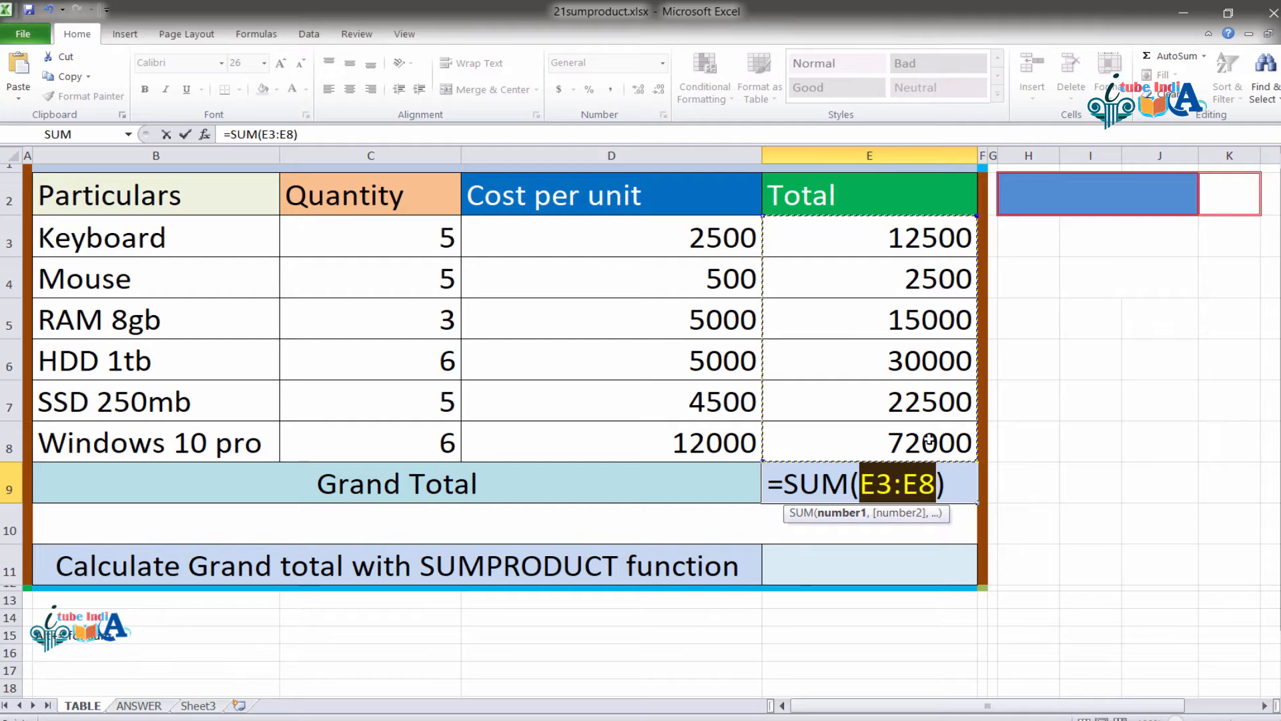
pyautogui.press('Return')
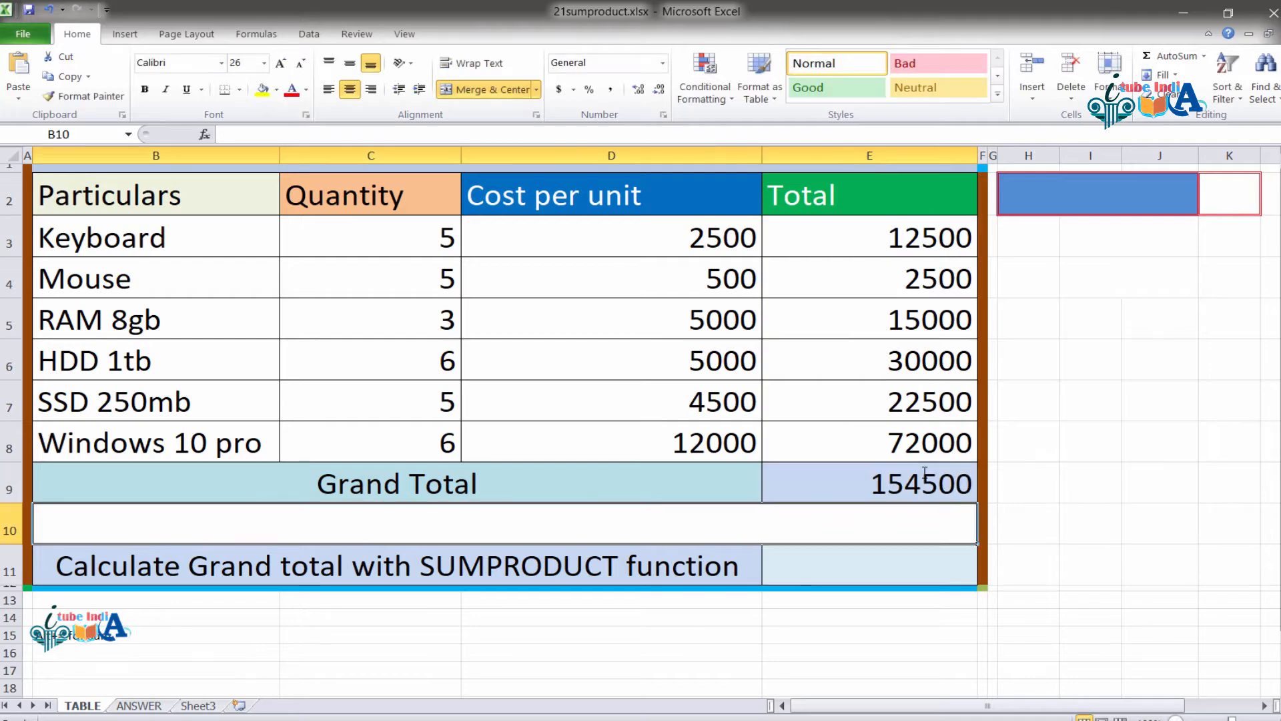
pyautogui.click(874, 485)
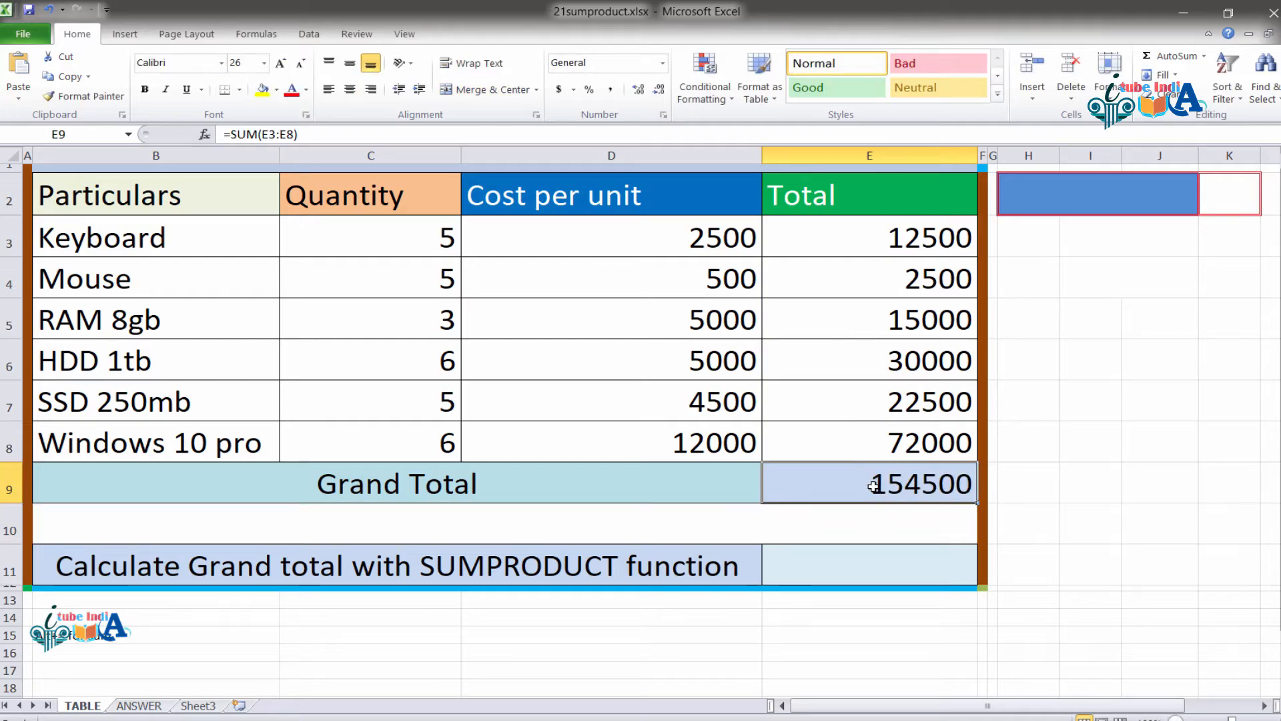
# Step: Calculate the grand total in E11 directly from the quantities and unit costs with =SUMPRODUCT(C3:C8,D3:D8)
pyautogui.click(893, 560)
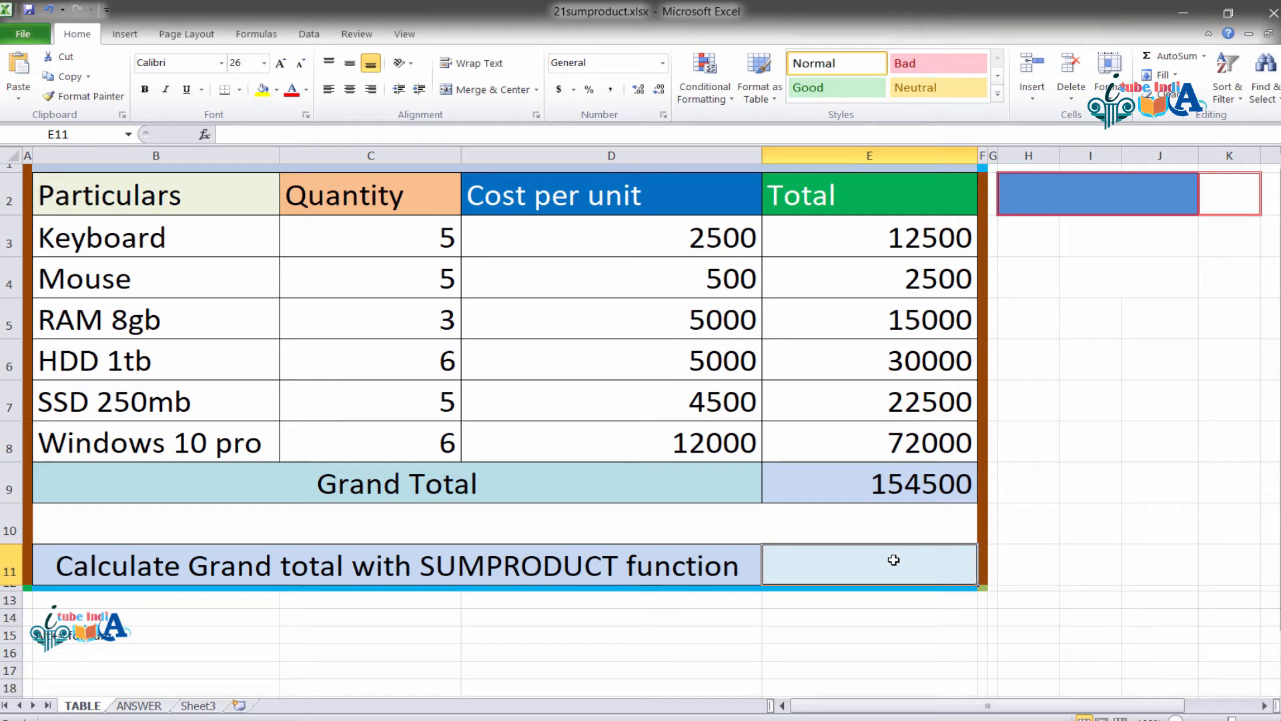
pyautogui.write('=s')
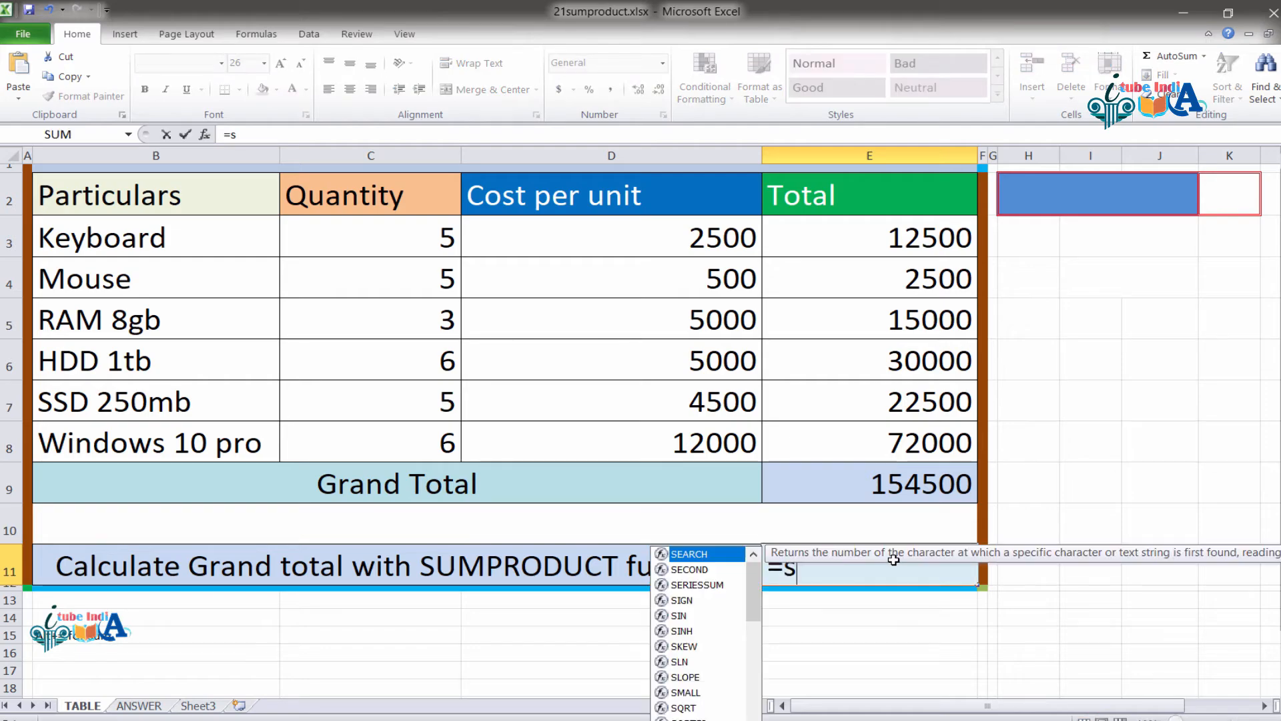
pyautogui.write('um')
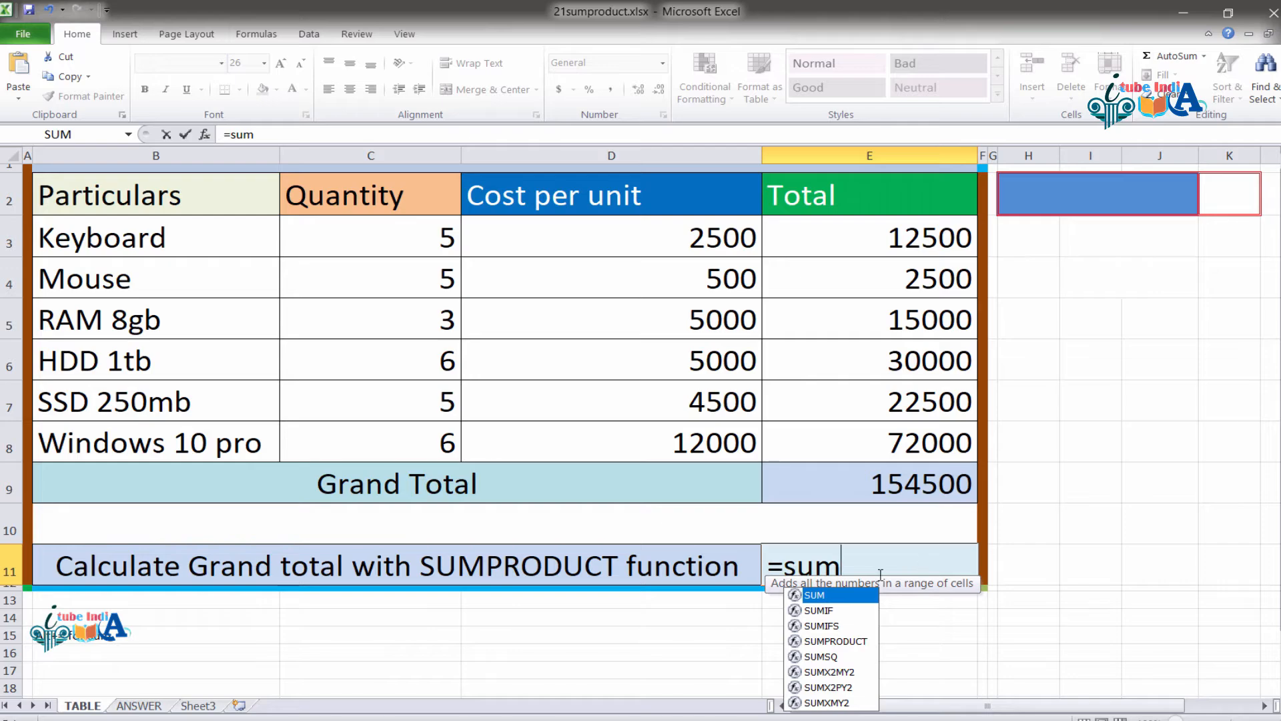
pyautogui.doubleClick(858, 642)
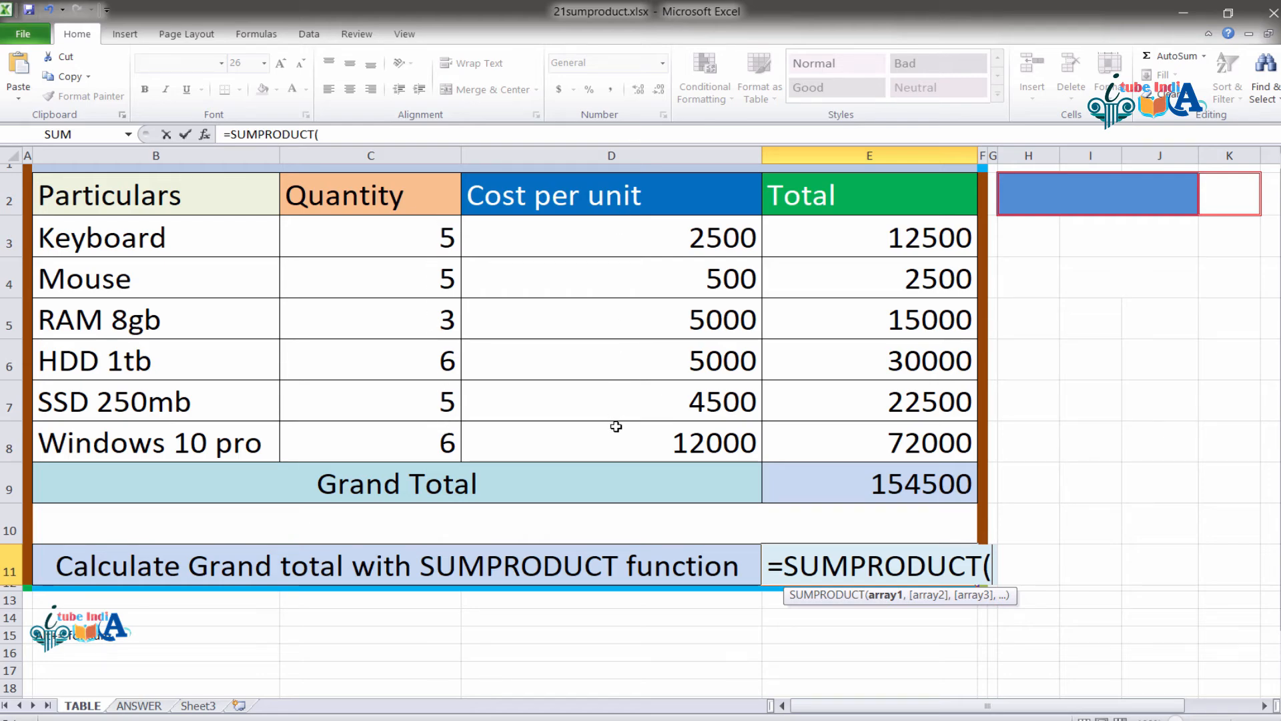
pyautogui.click(434, 233)
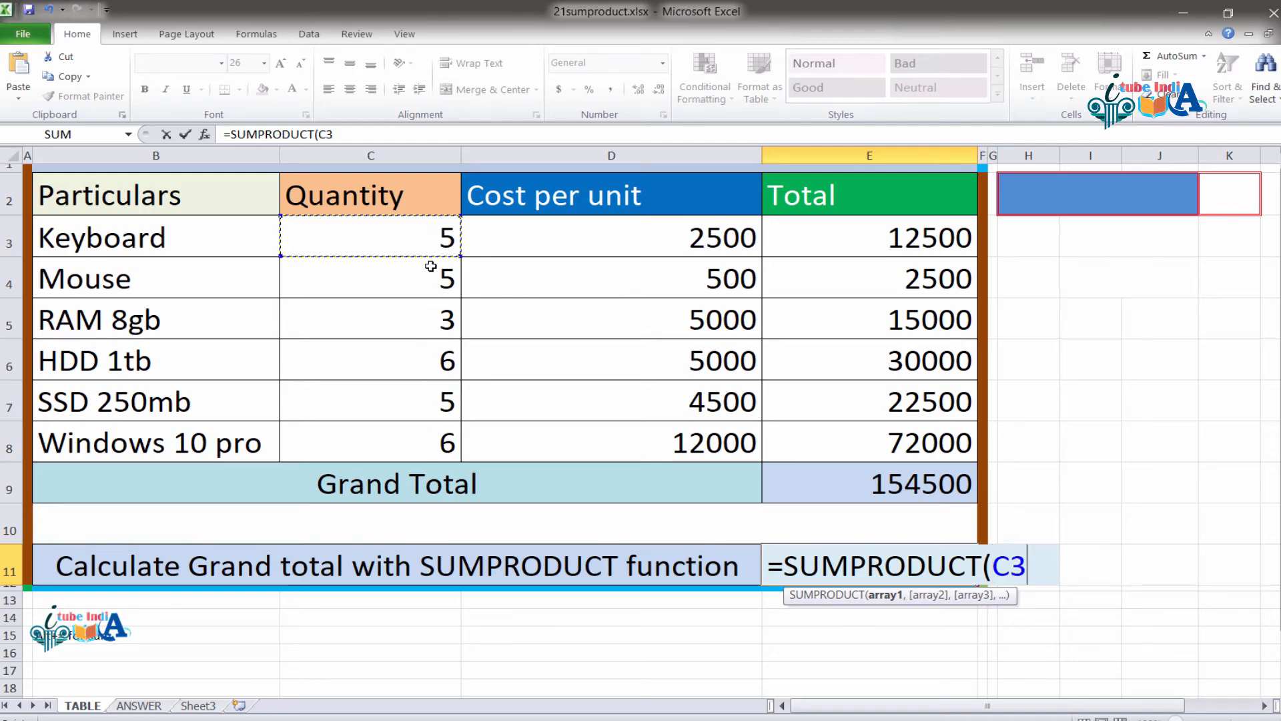
pyautogui.moveTo(430, 266); pyautogui.dragTo(425, 443)
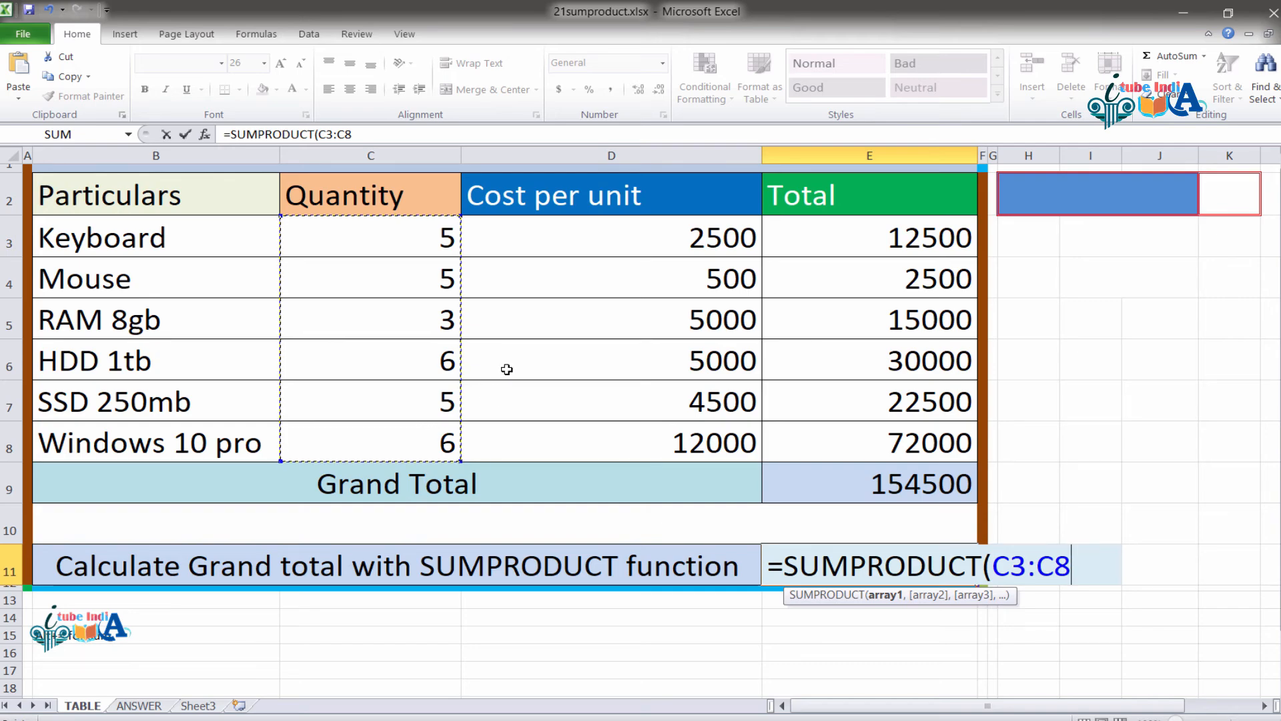
pyautogui.write(',')
pyautogui.click(691, 229)
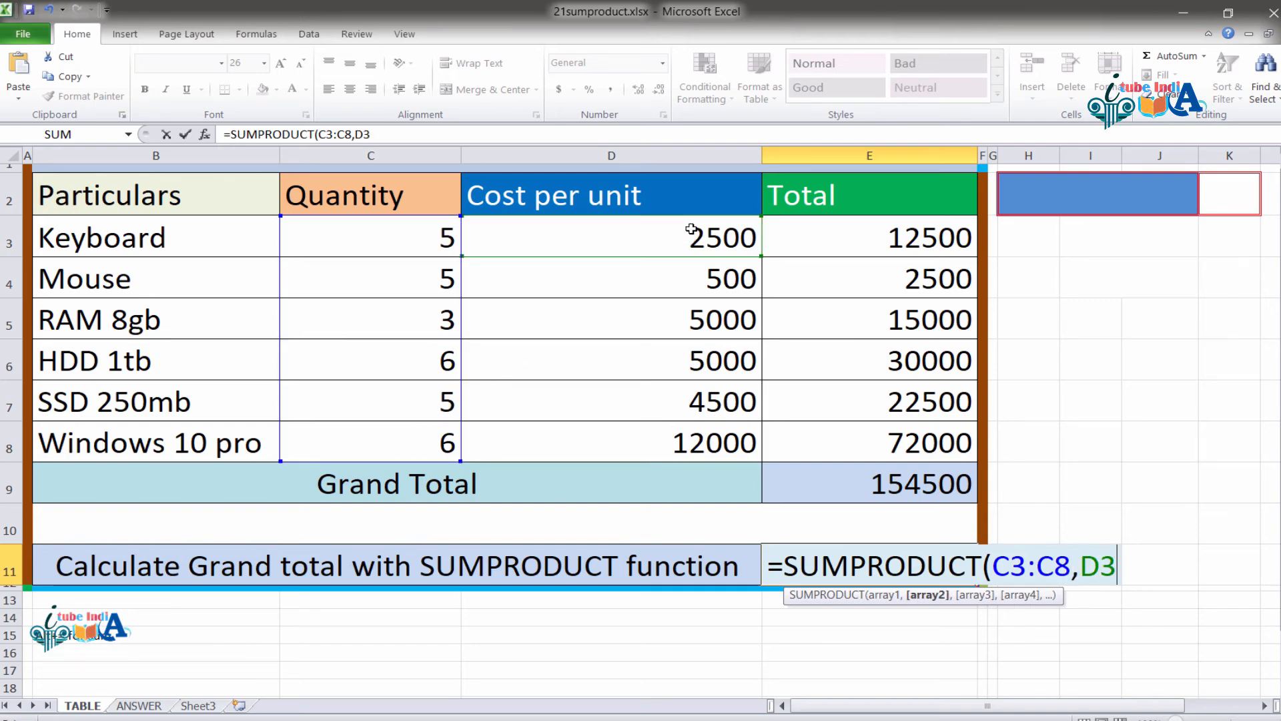
pyautogui.moveTo(691, 229); pyautogui.dragTo(703, 424)
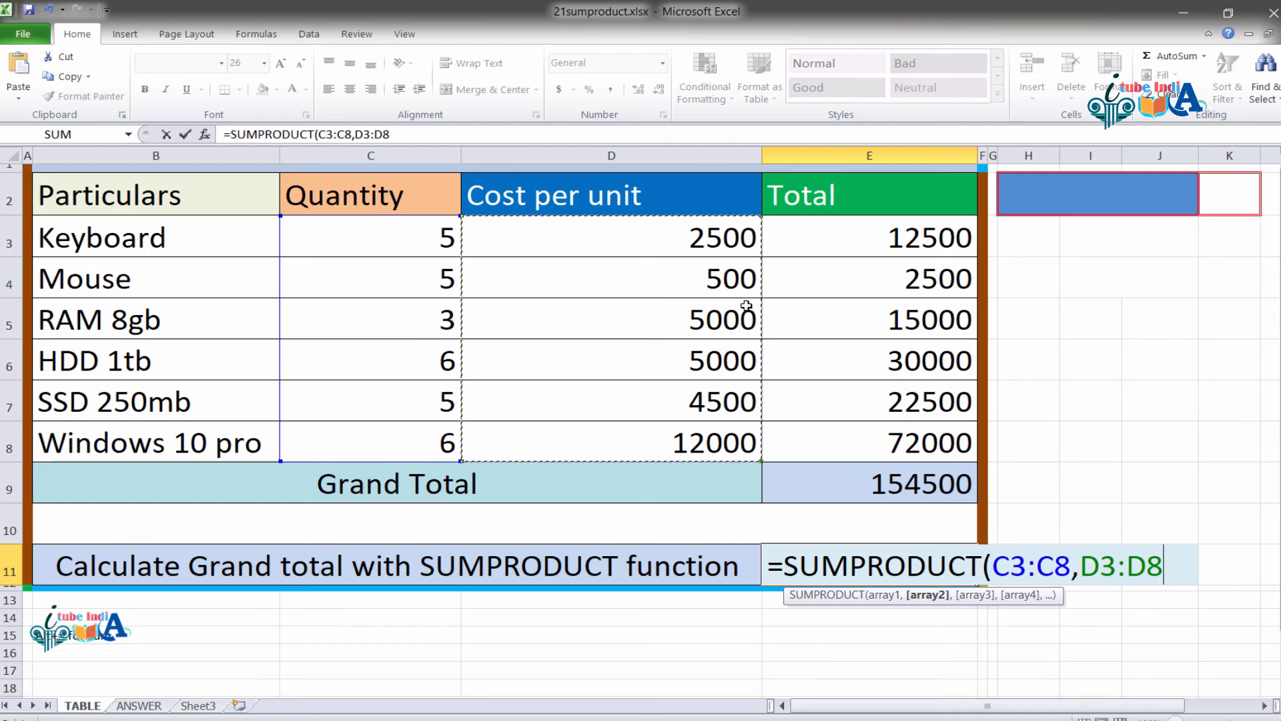
pyautogui.write(')')
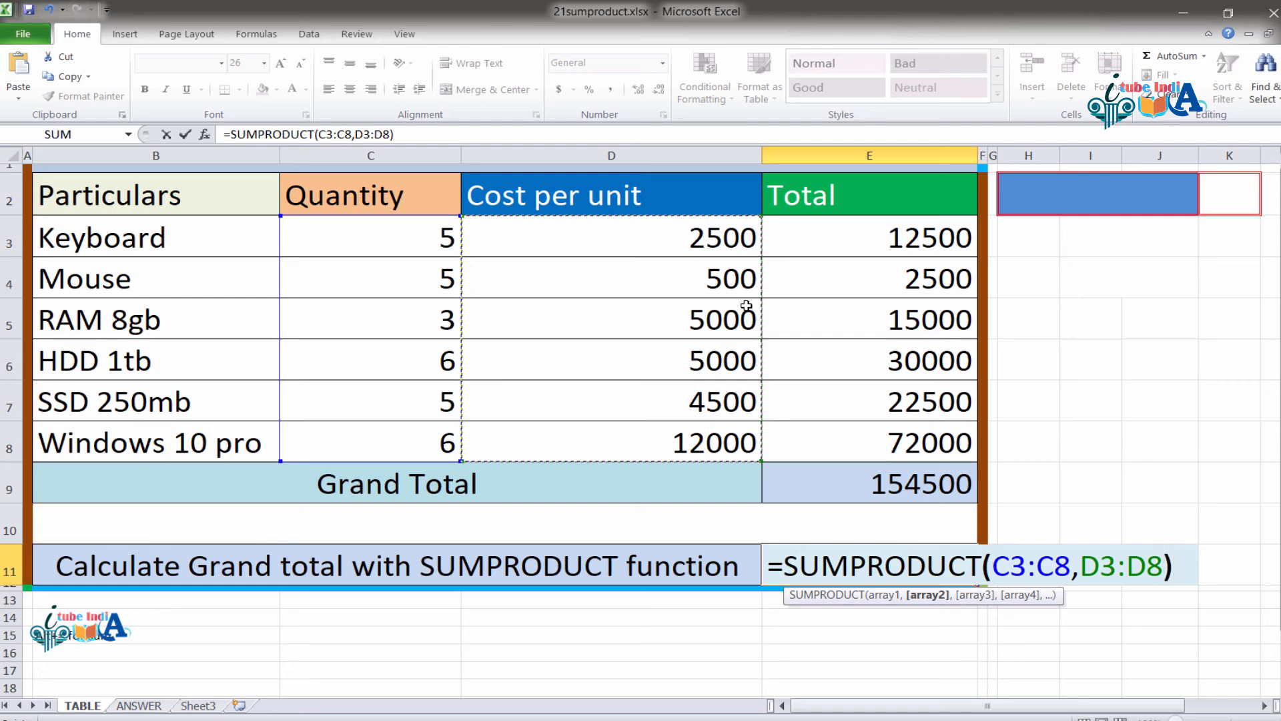
pyautogui.press('Return')
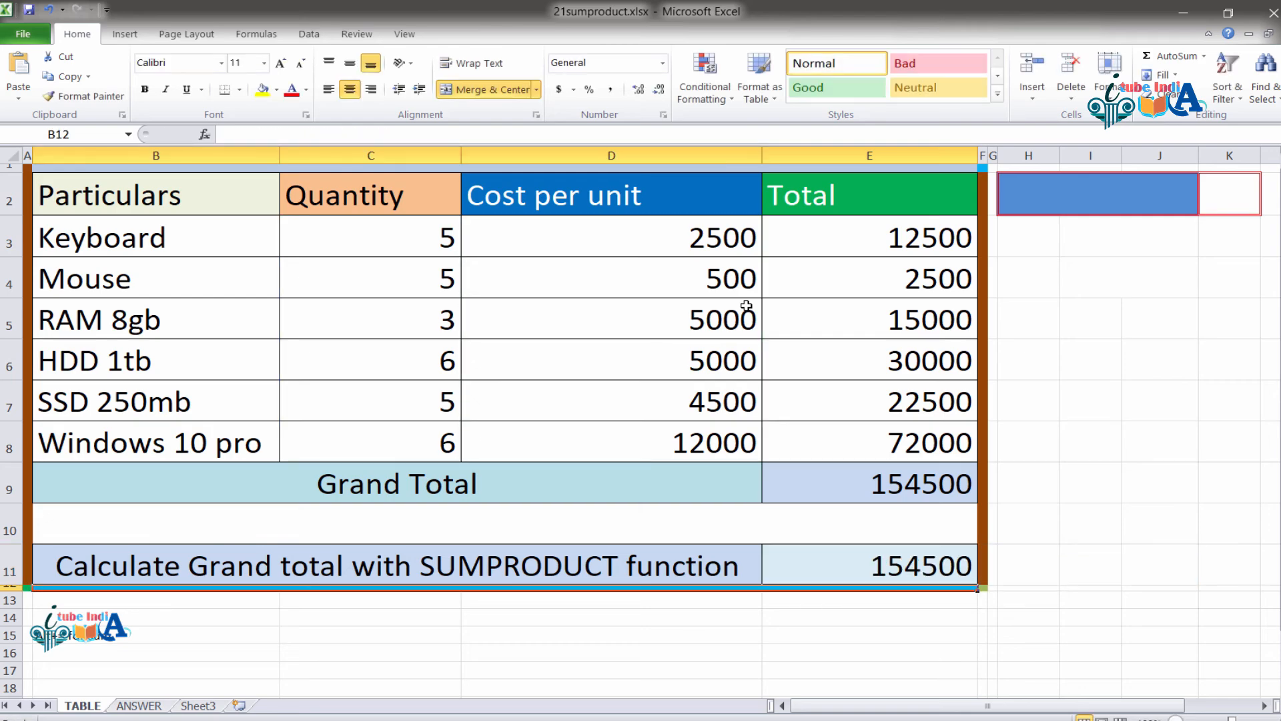
# Step: Compare the SUM-based Grand Total in E9 with the SUMPRODUCT grand total in E11
pyautogui.click(924, 577)
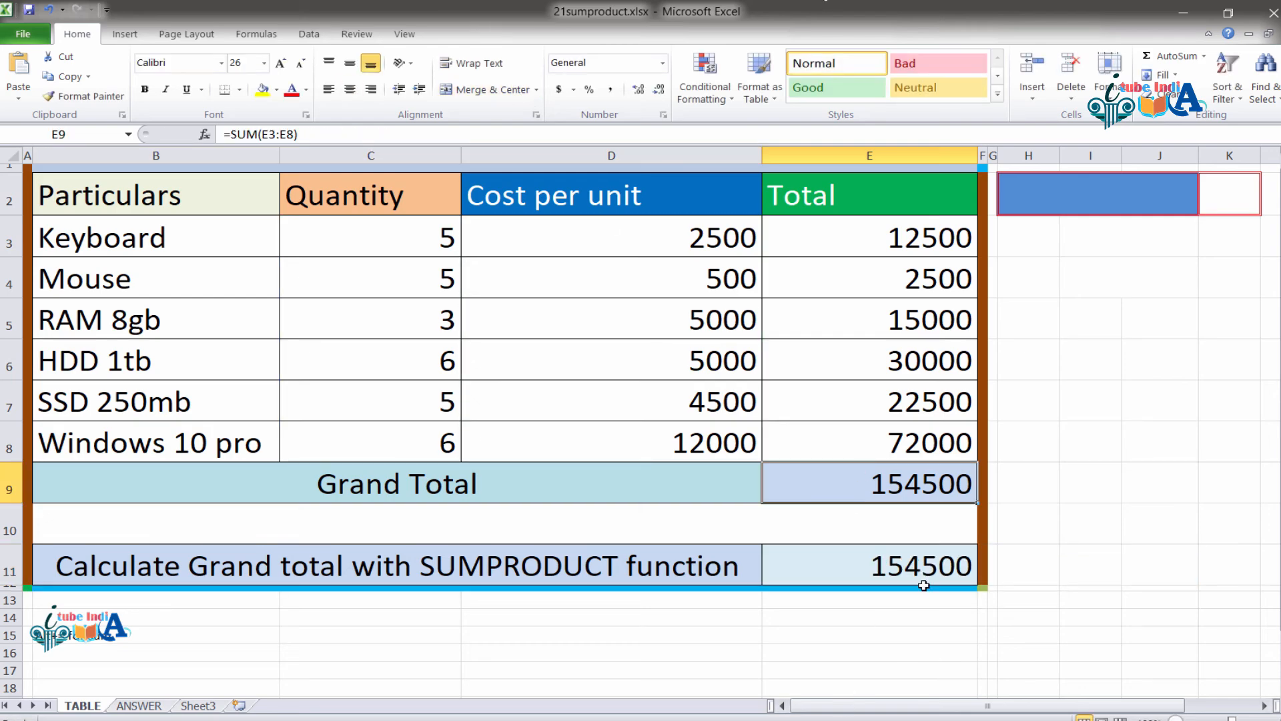
pyautogui.click(900, 484)
pyautogui.click(906, 561)
pyautogui.click(913, 493)
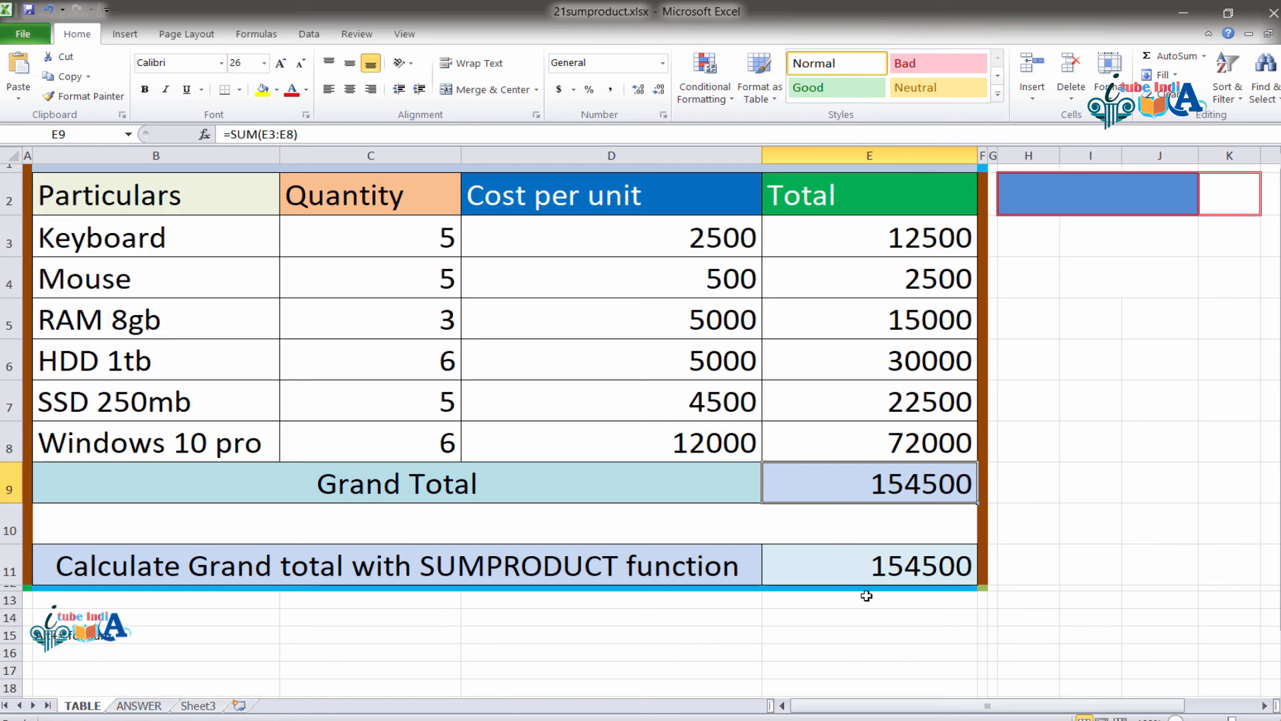
pyautogui.click(865, 571)
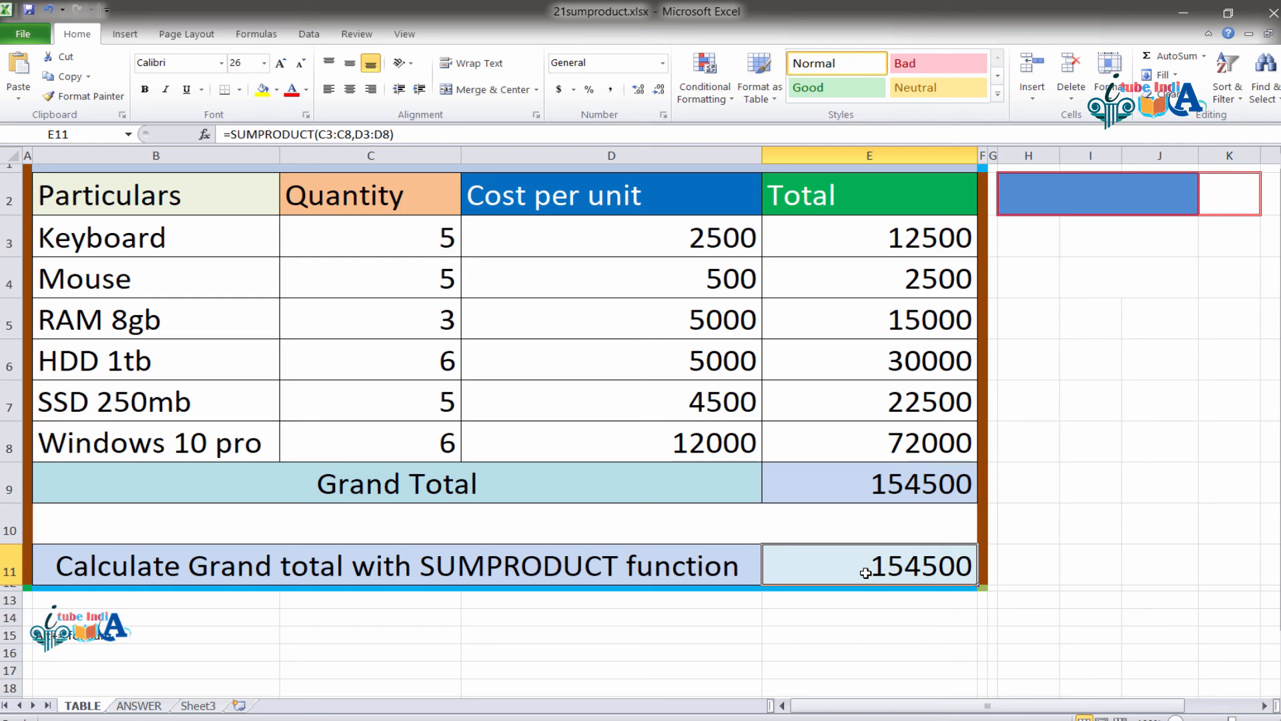